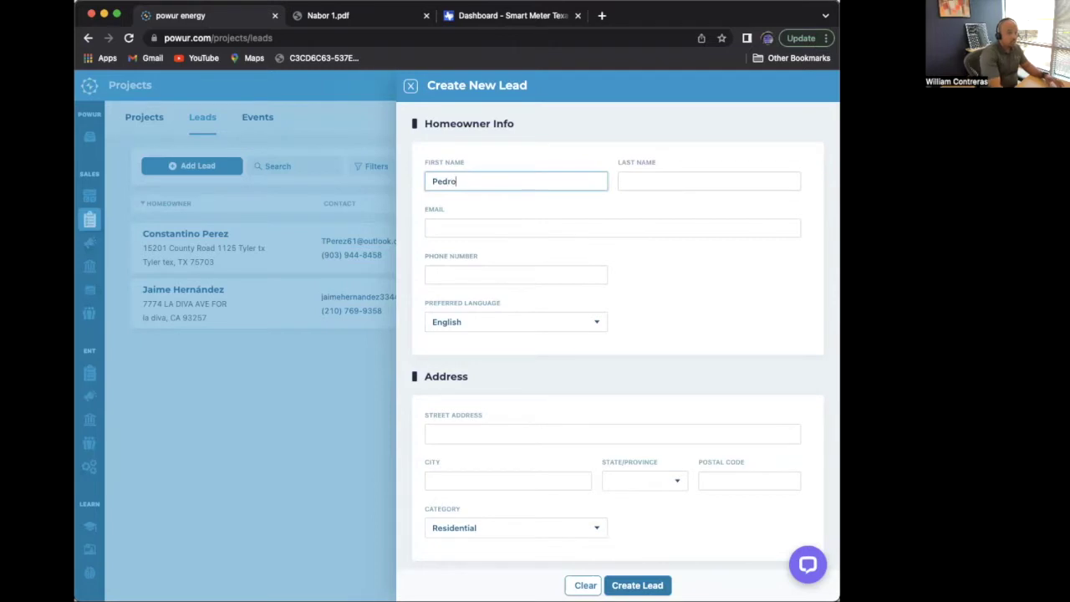
- Enter the homeowner's last name and e-mail address, fixing a typo in the e-mail
left_click(648, 182)
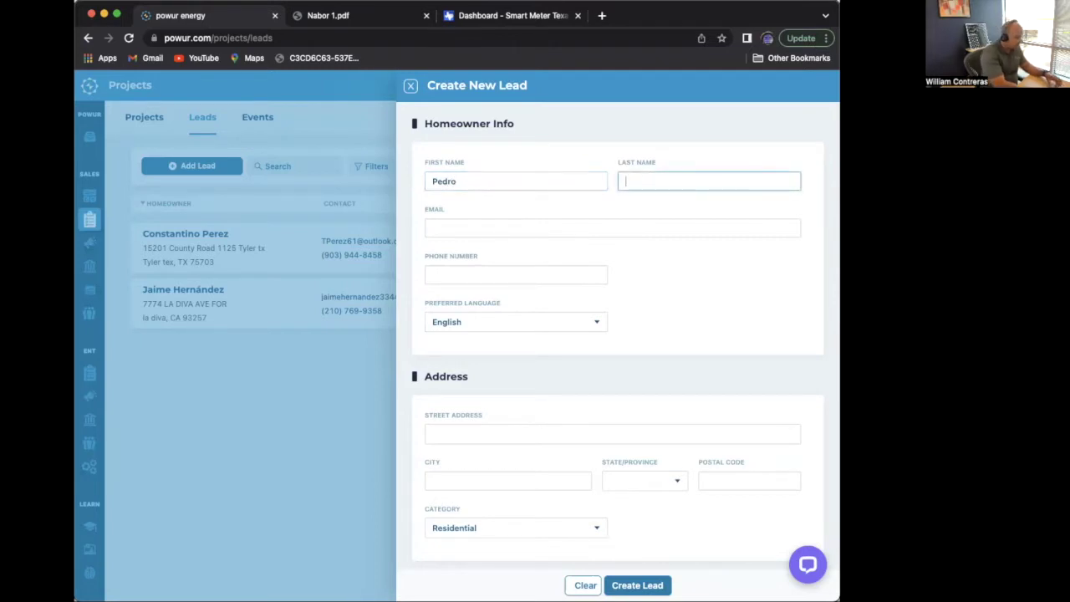
type("Test")
left_click(588, 228)
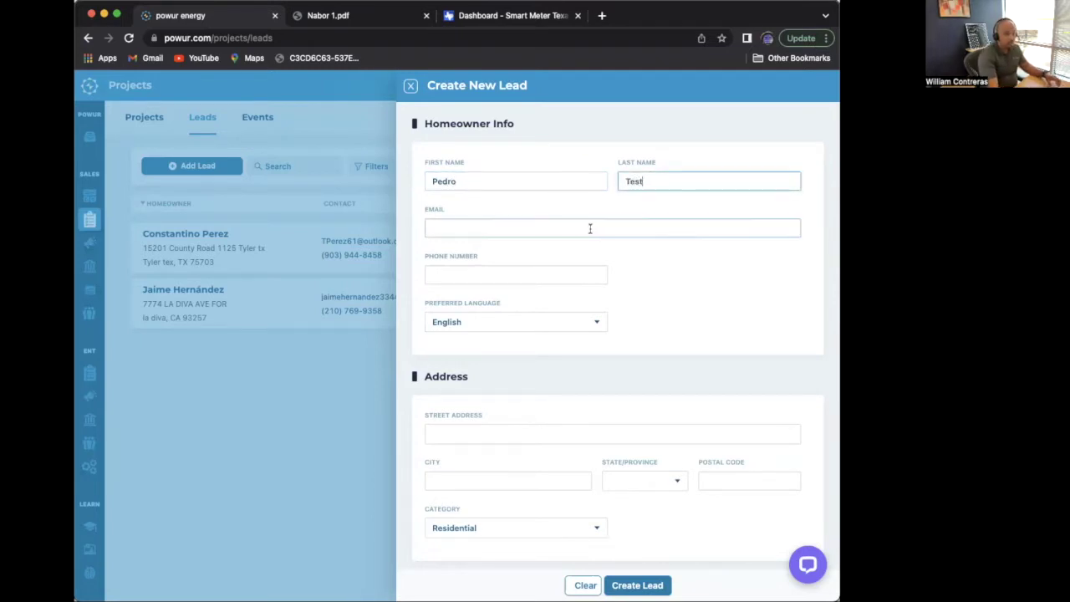
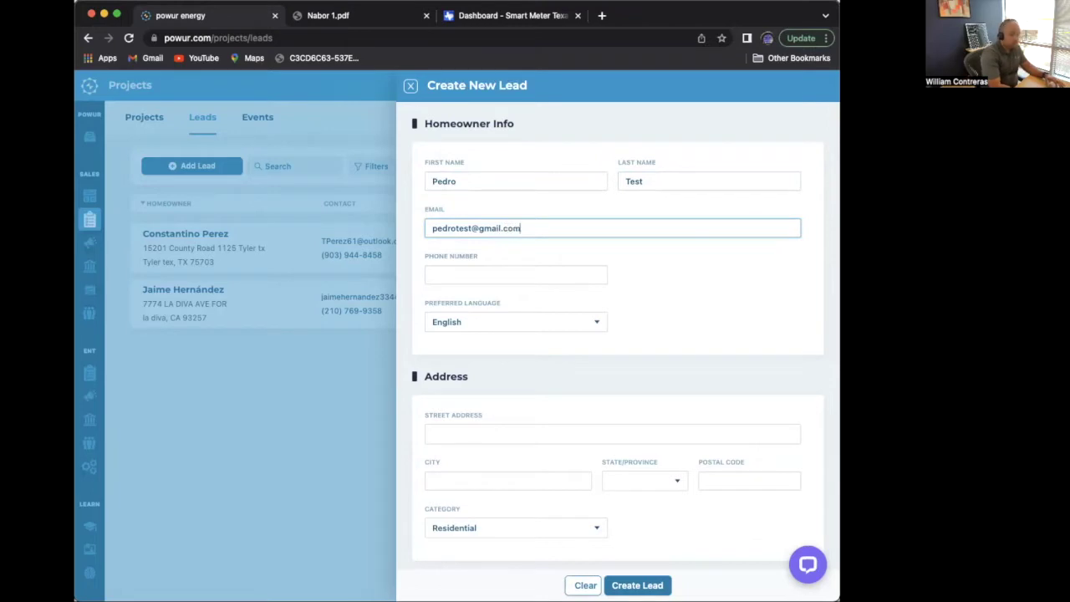
- Enter the homeowner's phone number and keep English as the preferred language
left_click(528, 276)
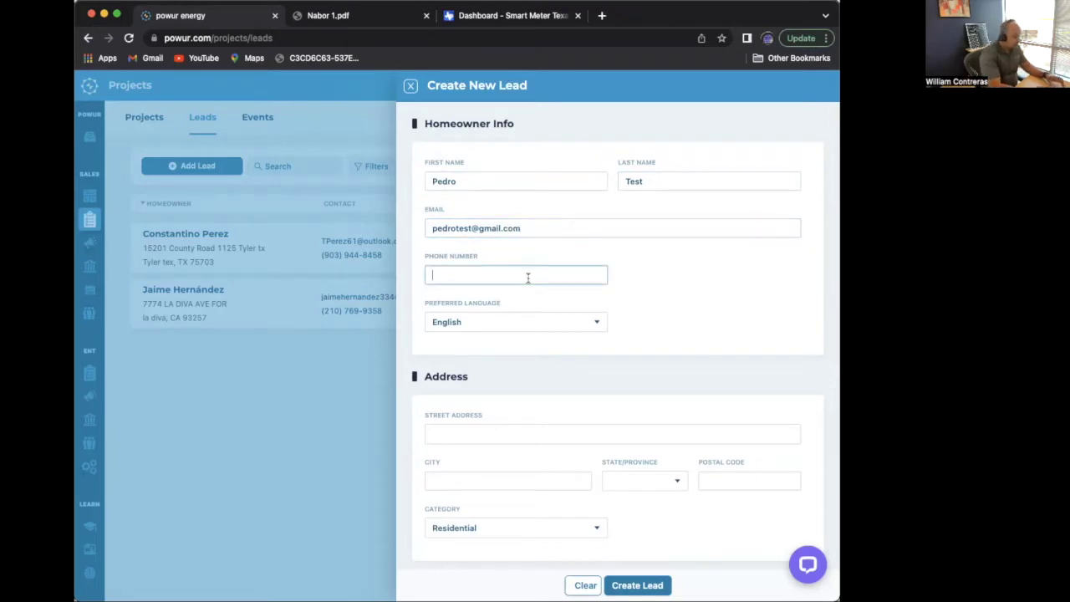
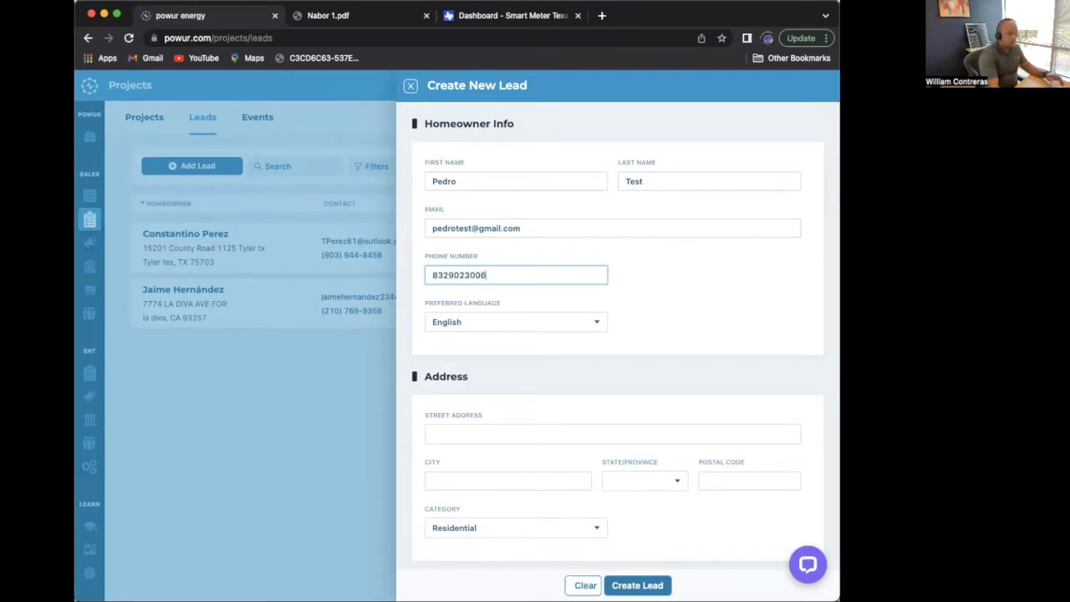
left_click(518, 326)
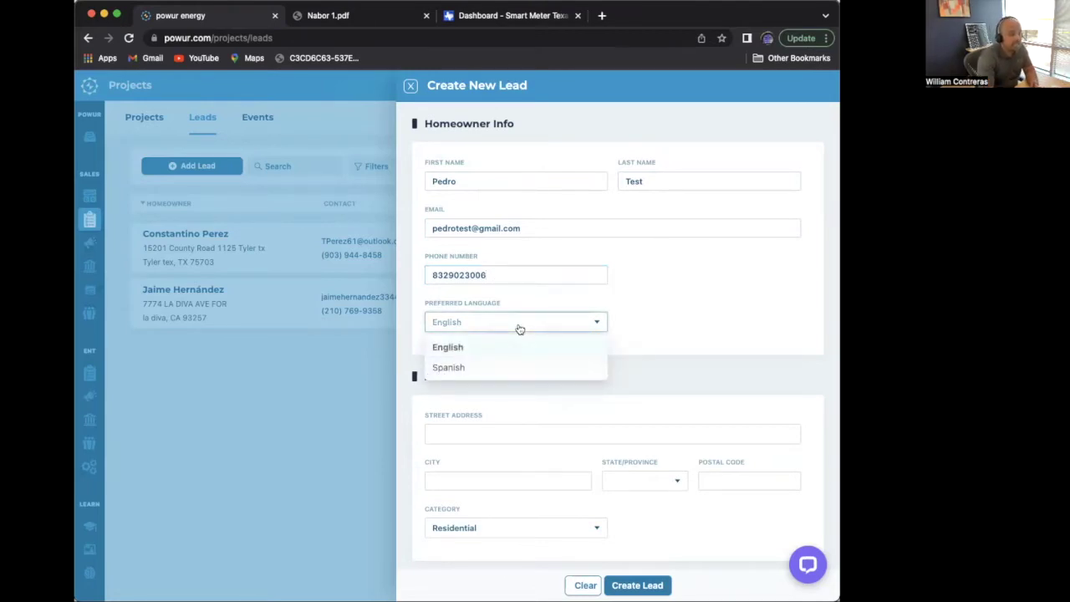
left_click(468, 355)
left_click(441, 433)
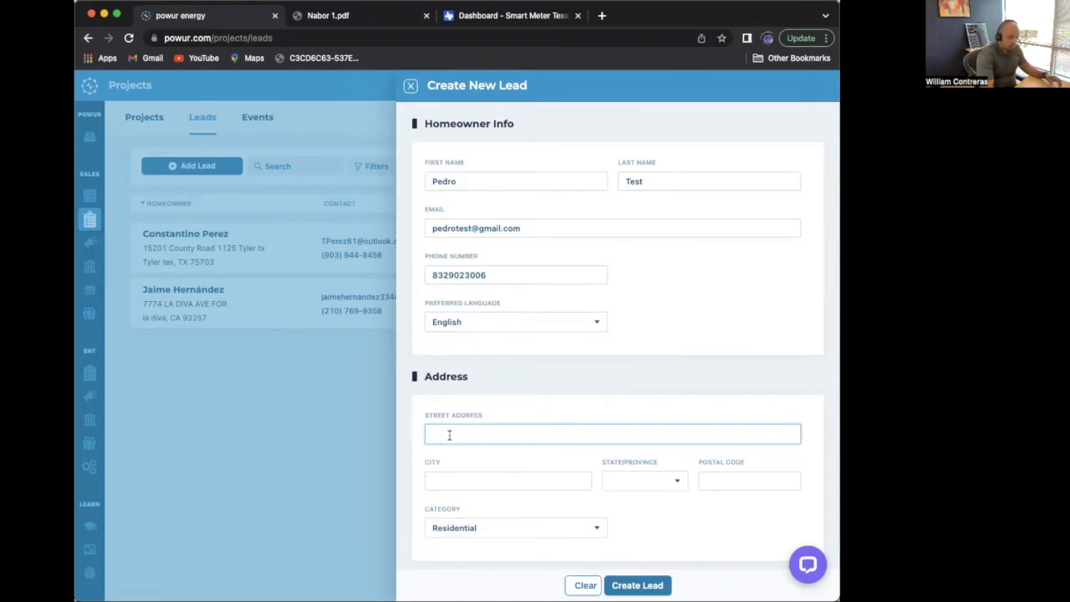
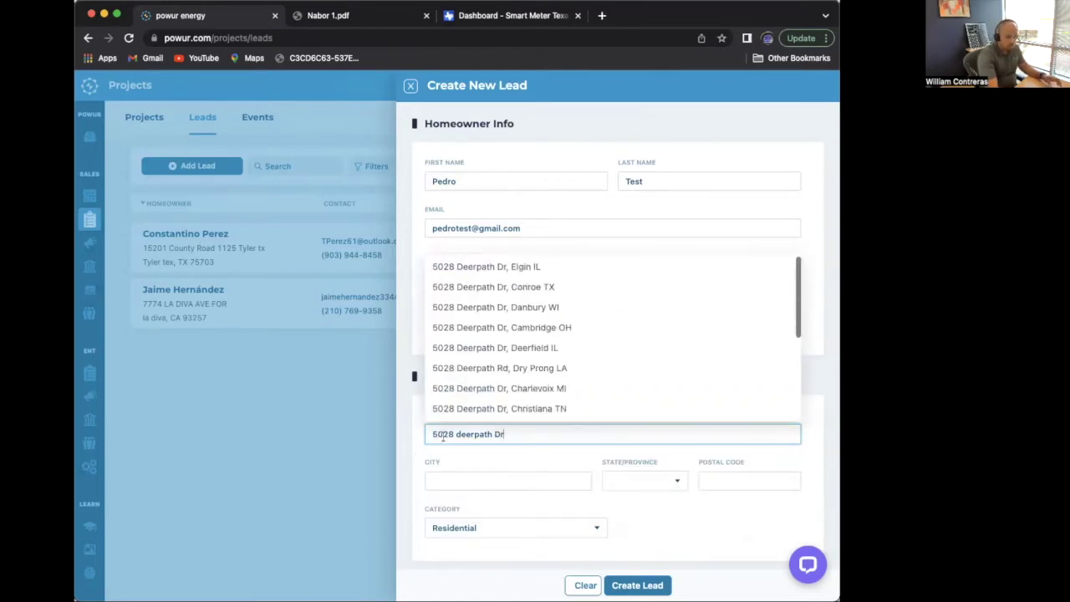
- Type the street address and correct its wording and capitalization
right_click(457, 434)
left_click(456, 434)
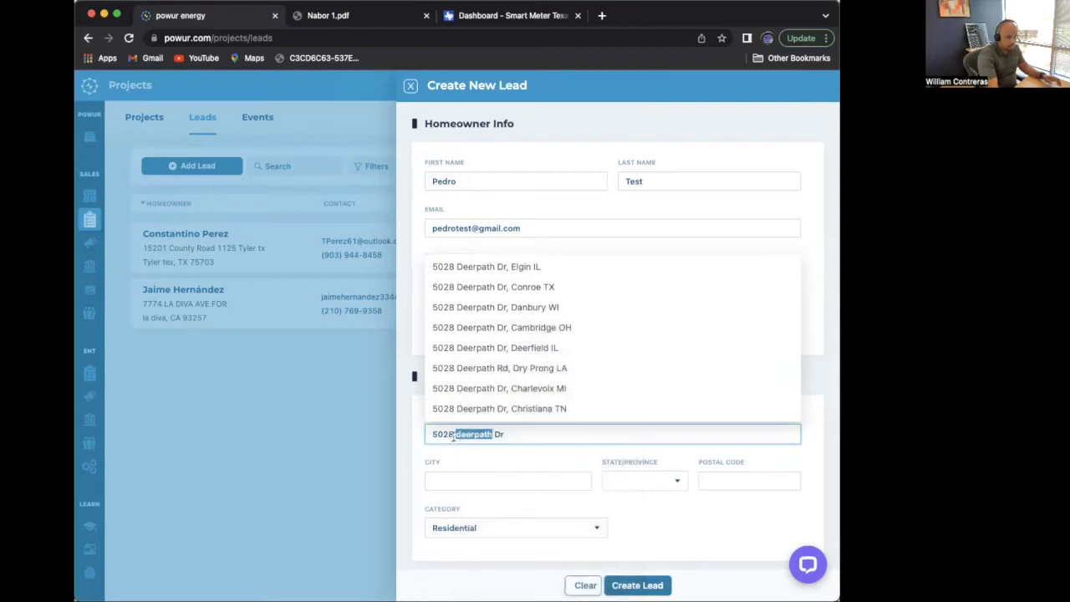
left_click(454, 434)
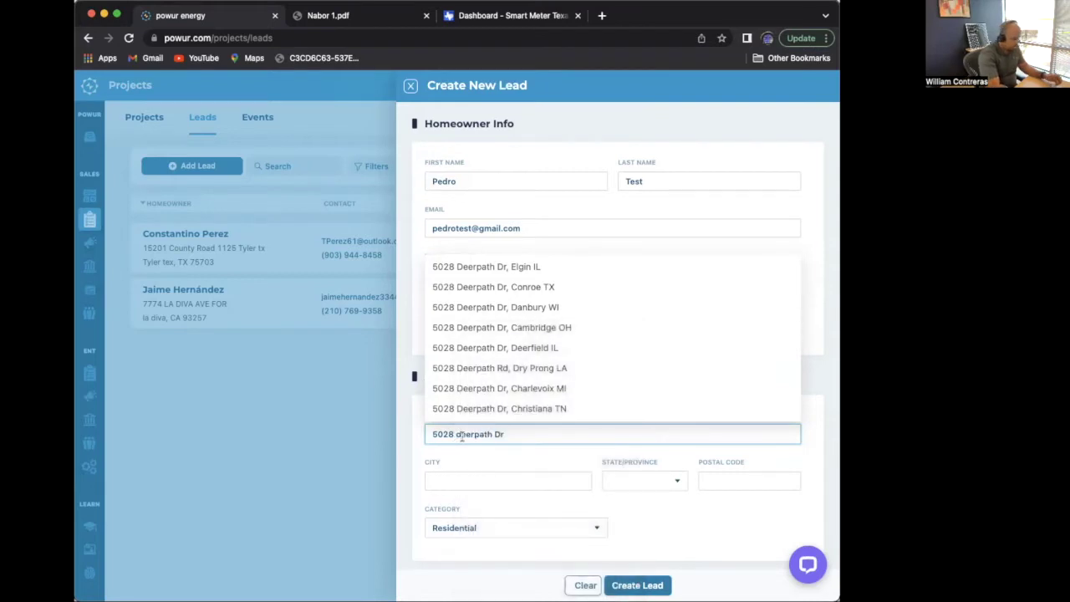
key("Delete")
type("D")
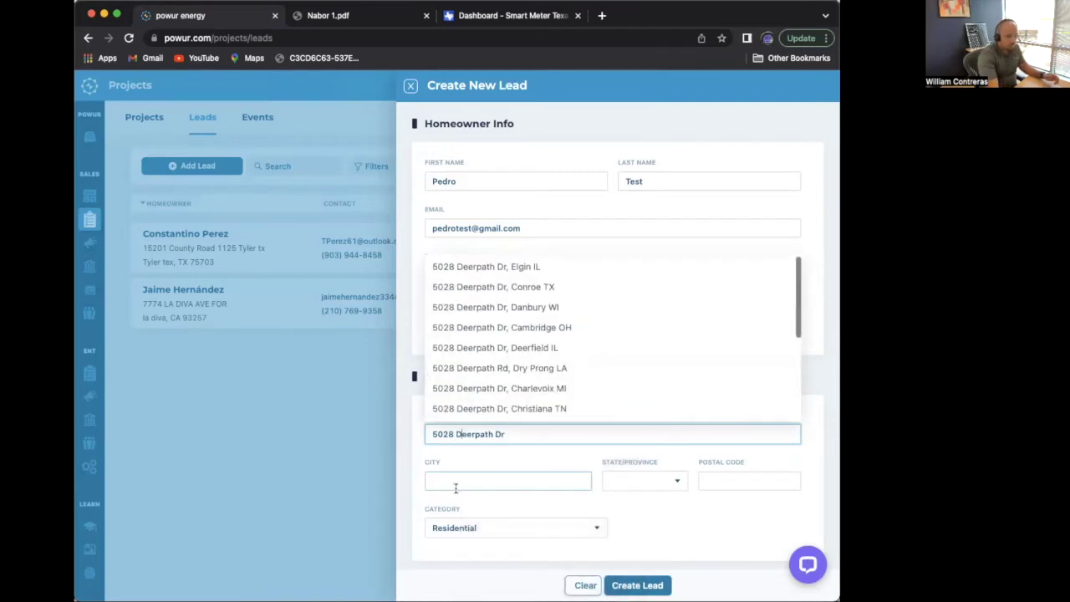
- Accept the matching address suggestion, enter the postal code, and submit the lead
left_click(485, 286)
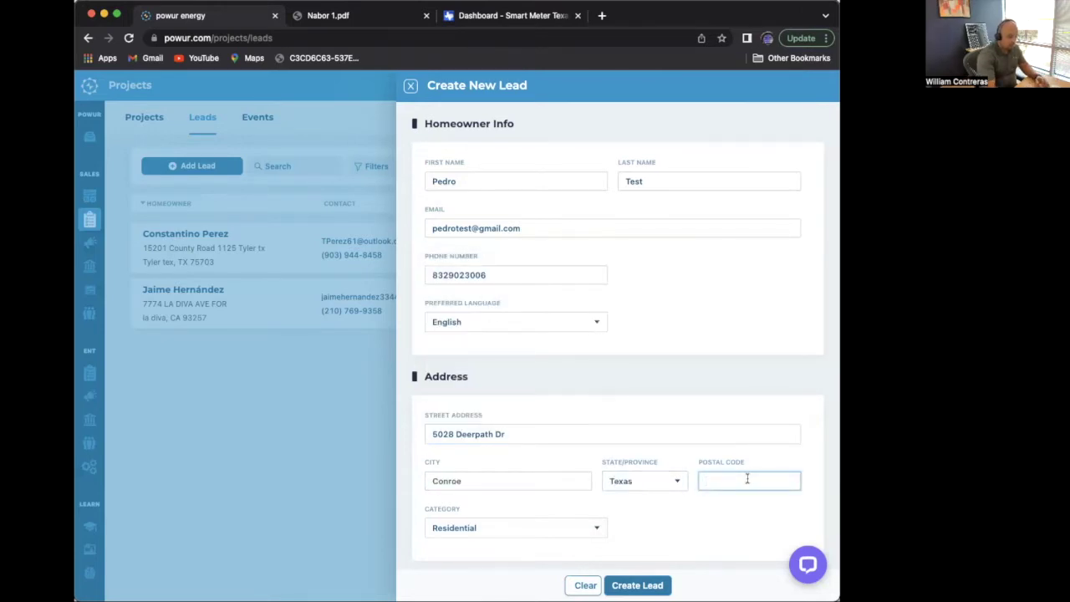
type("77303")
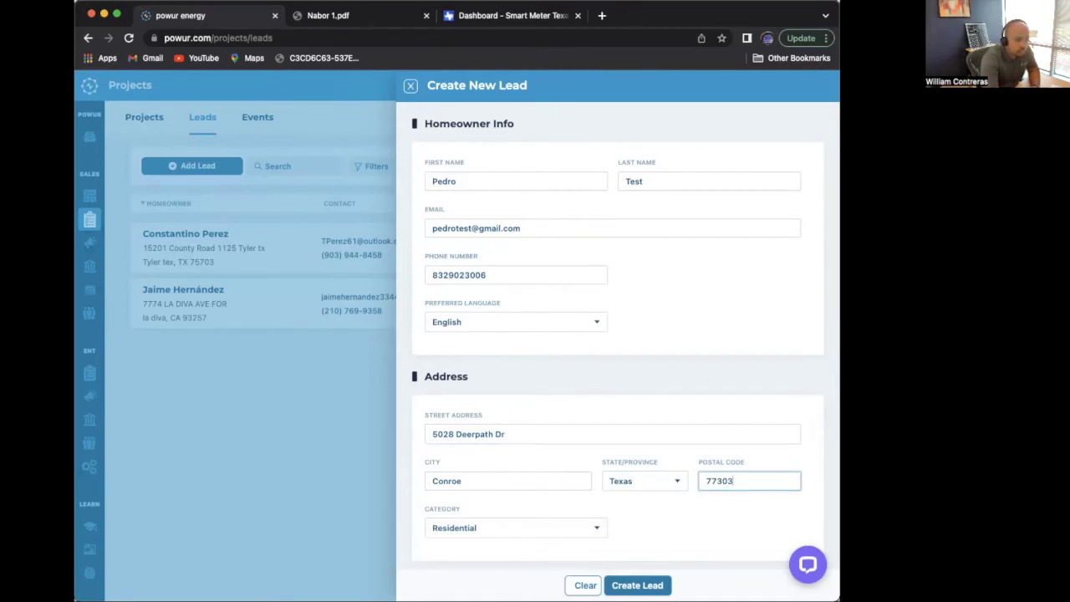
left_click(647, 587)
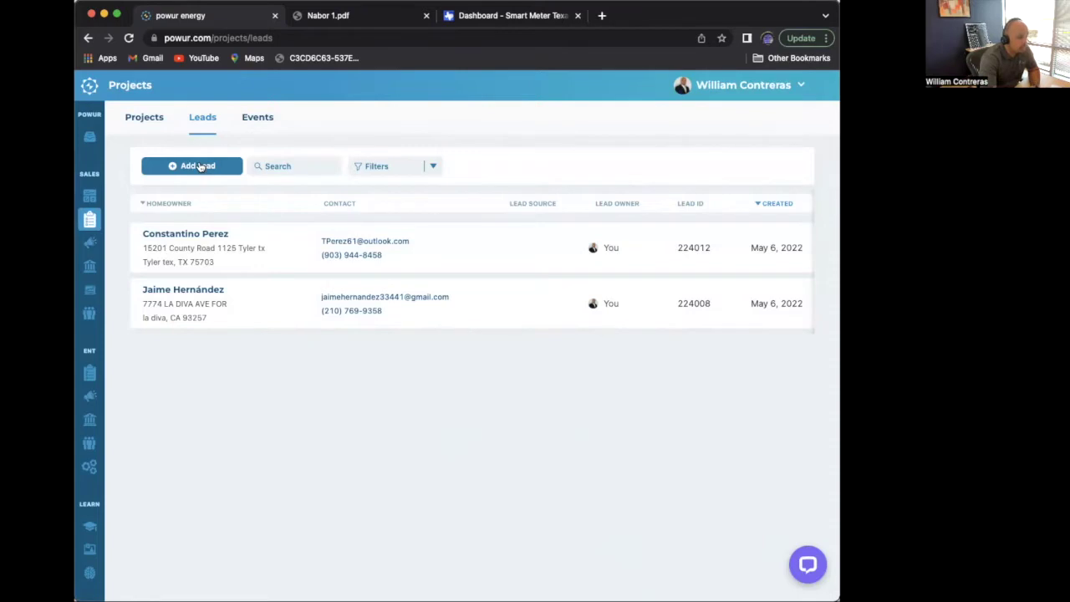
- Start a new lead from the Leads list and place the cursor in First Name
left_click(201, 166)
left_click(506, 182)
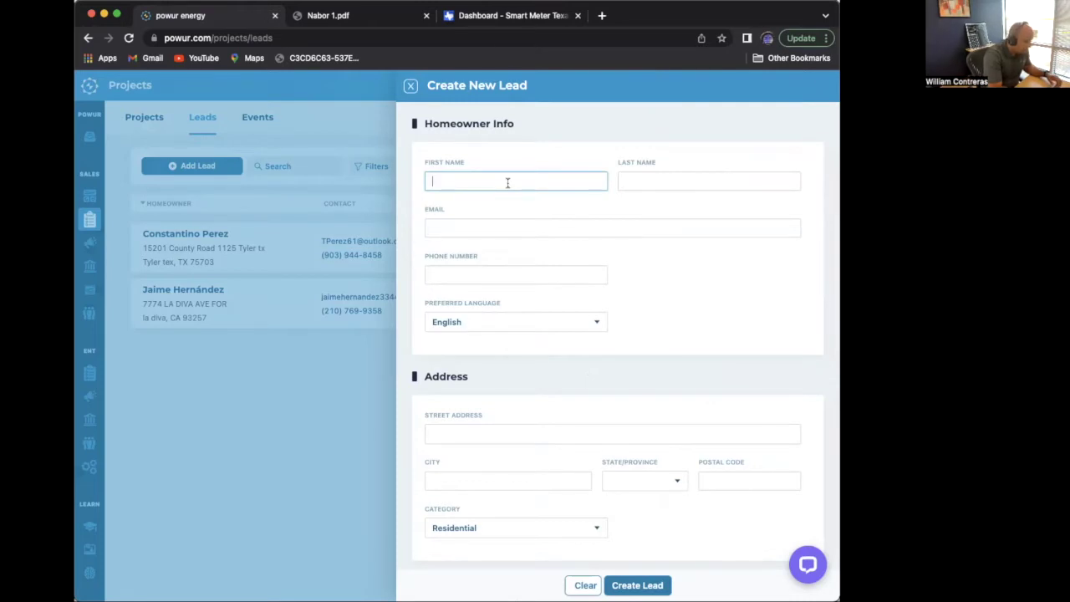
- Enter the homeowner's first and last name, e-mail address and phone number
type("Pedro")
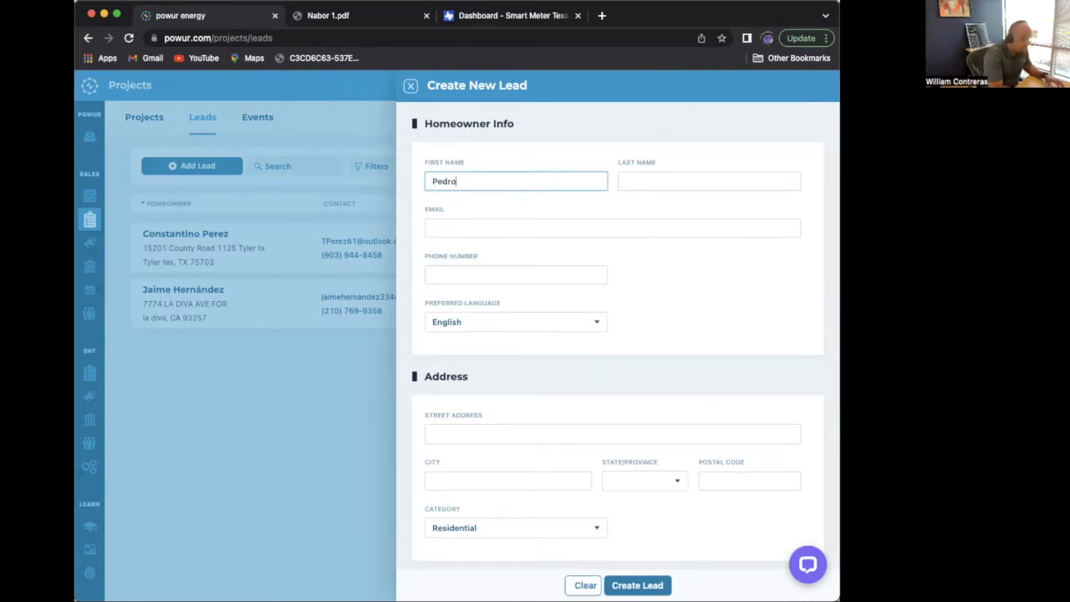
left_click(748, 184)
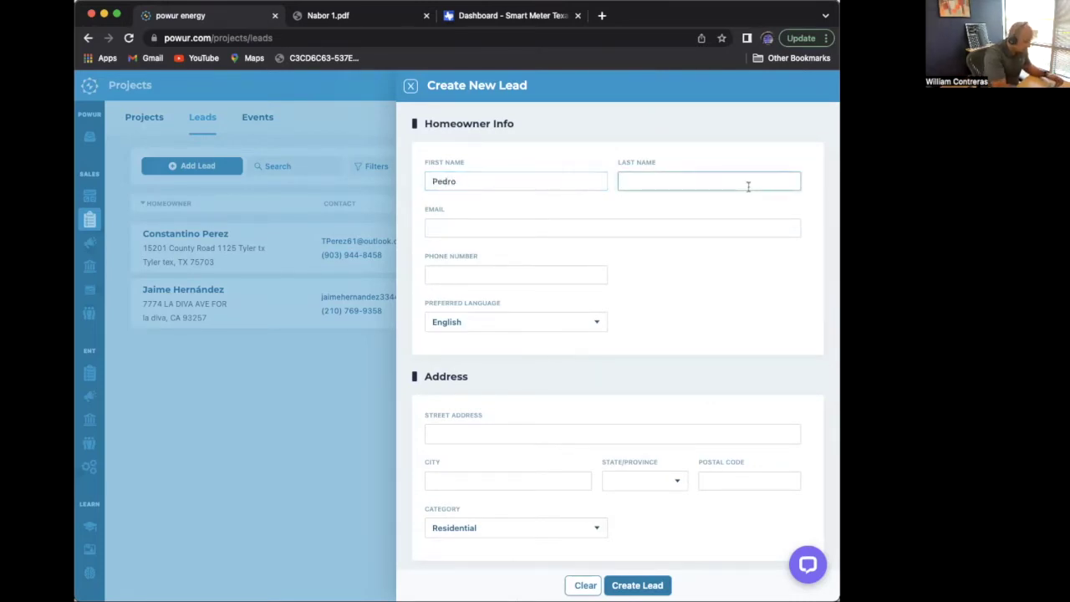
type("Test")
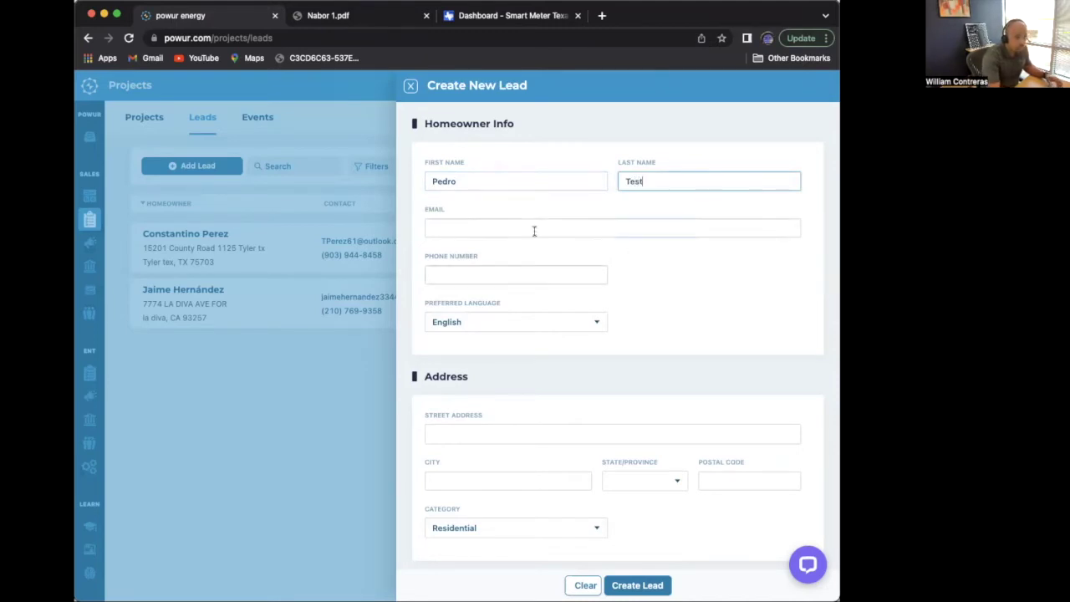
left_click(535, 227)
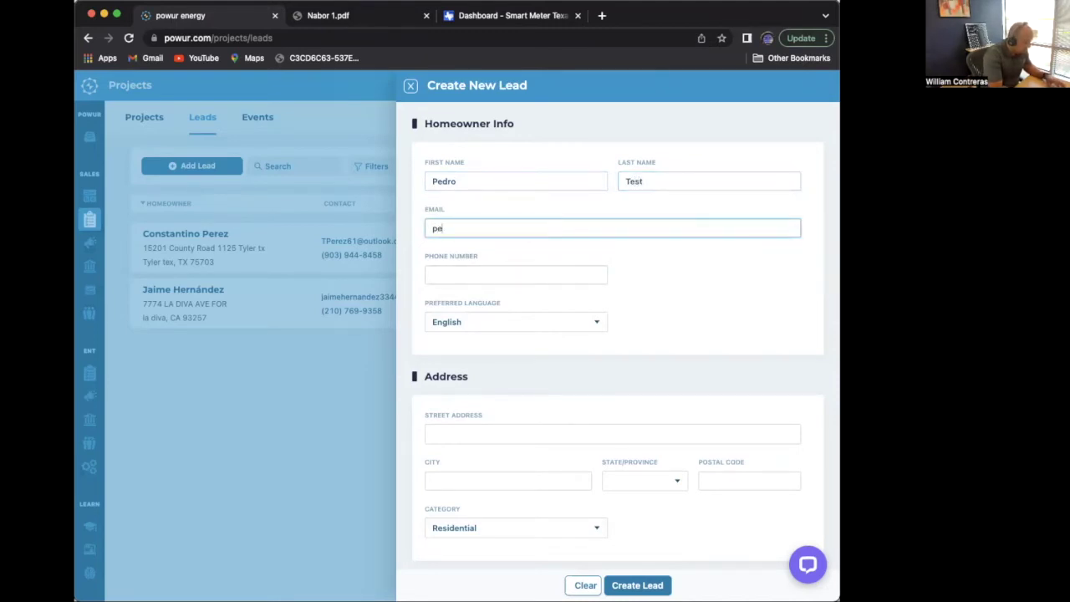
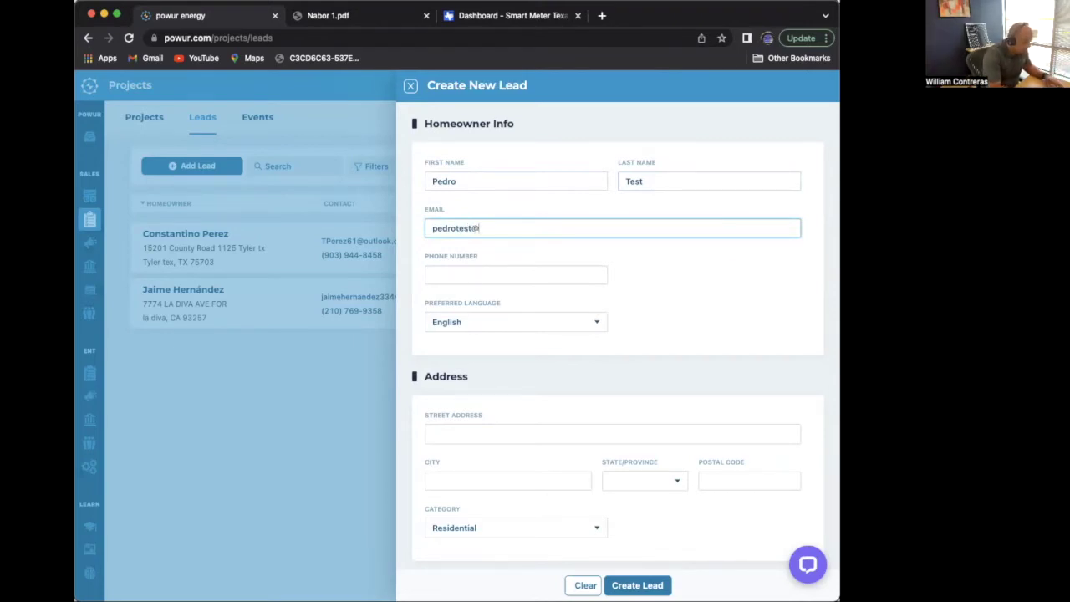
left_click(538, 277)
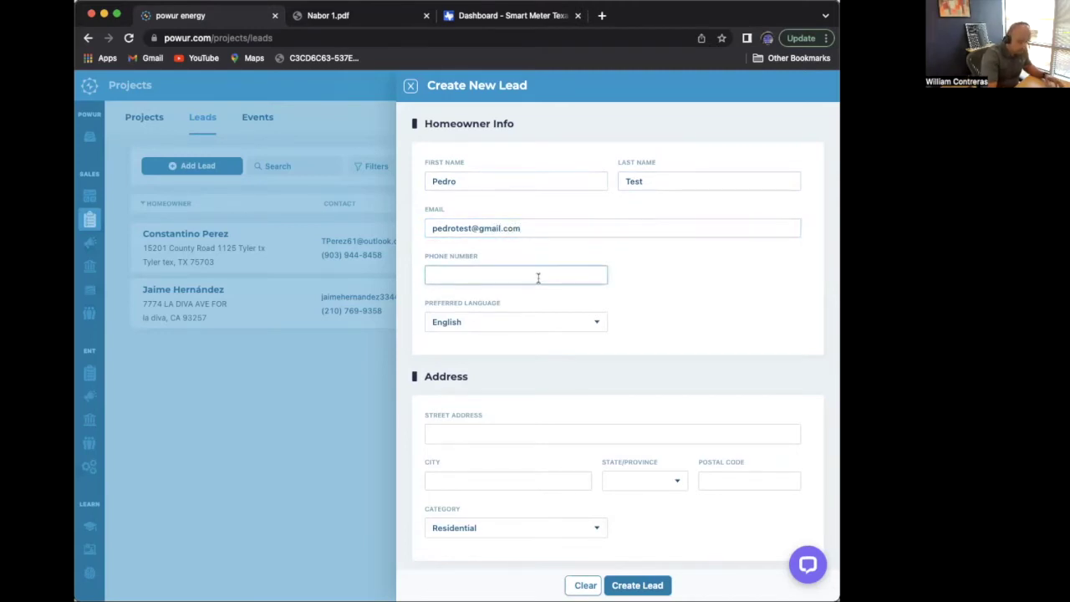
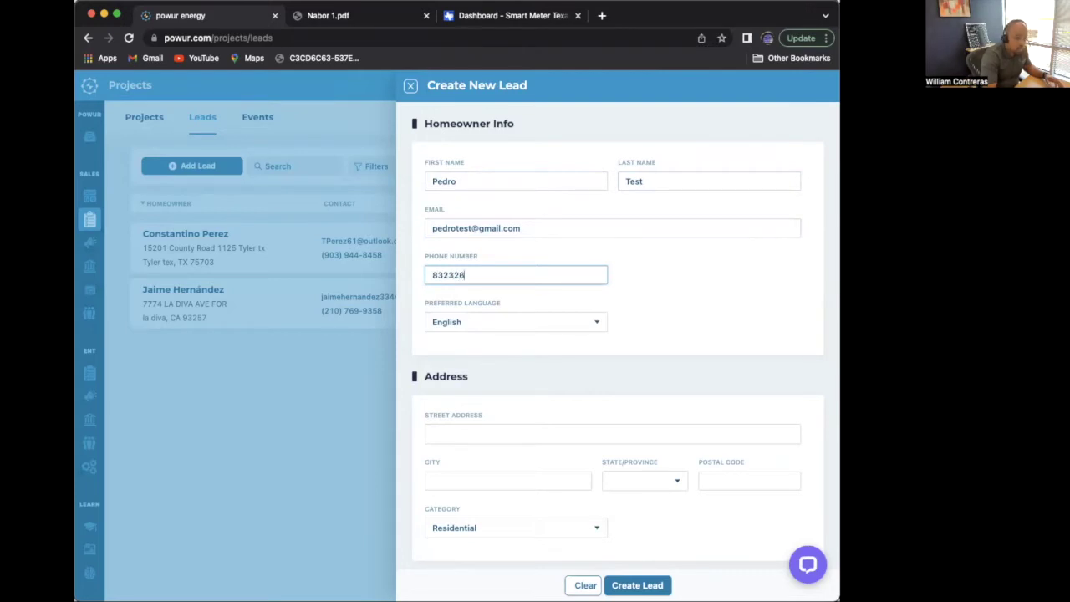
left_click(489, 432)
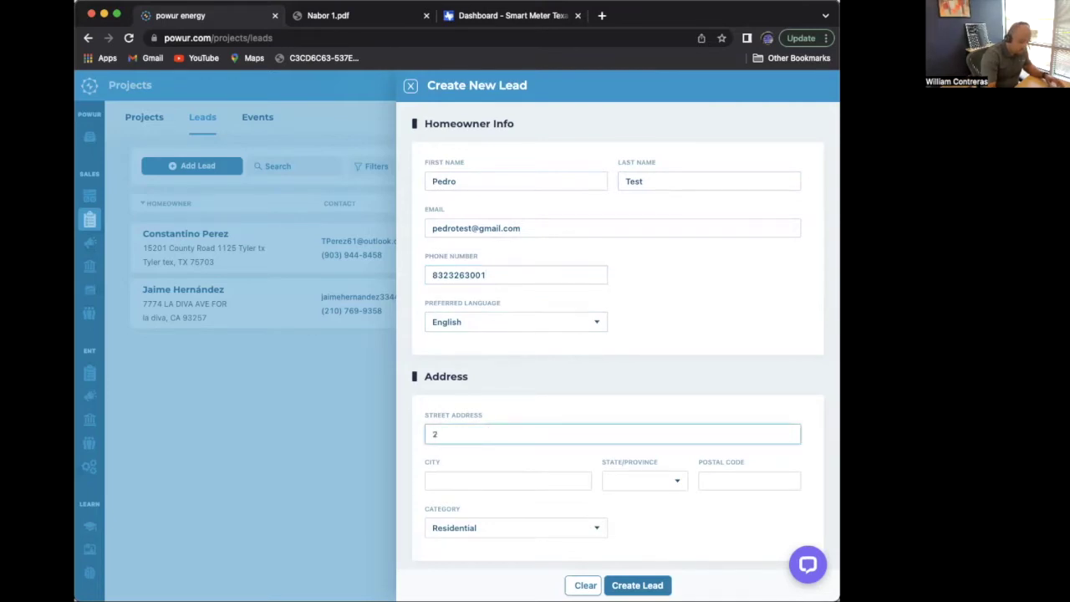
- Type the street address, accept the matching suggestion for city and state, and enter the postal code
type("2")
key("BackSpace")
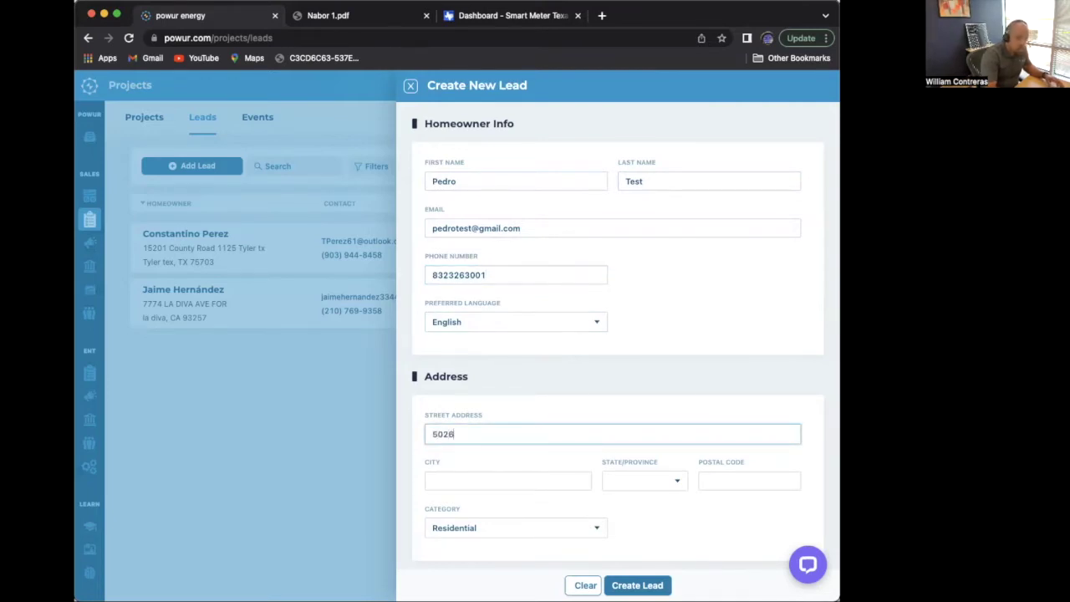
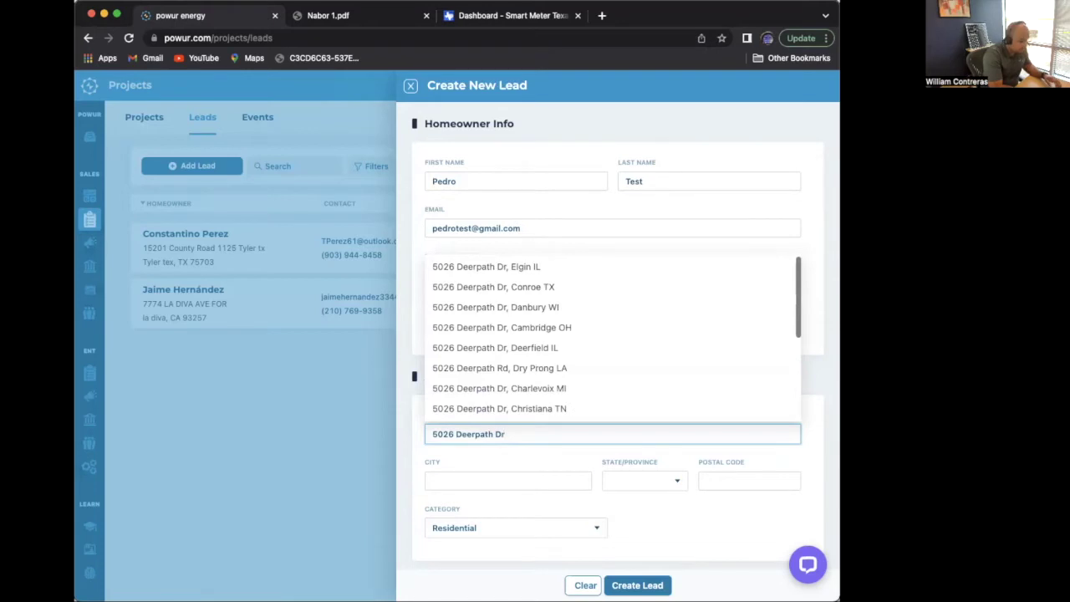
left_click(551, 284)
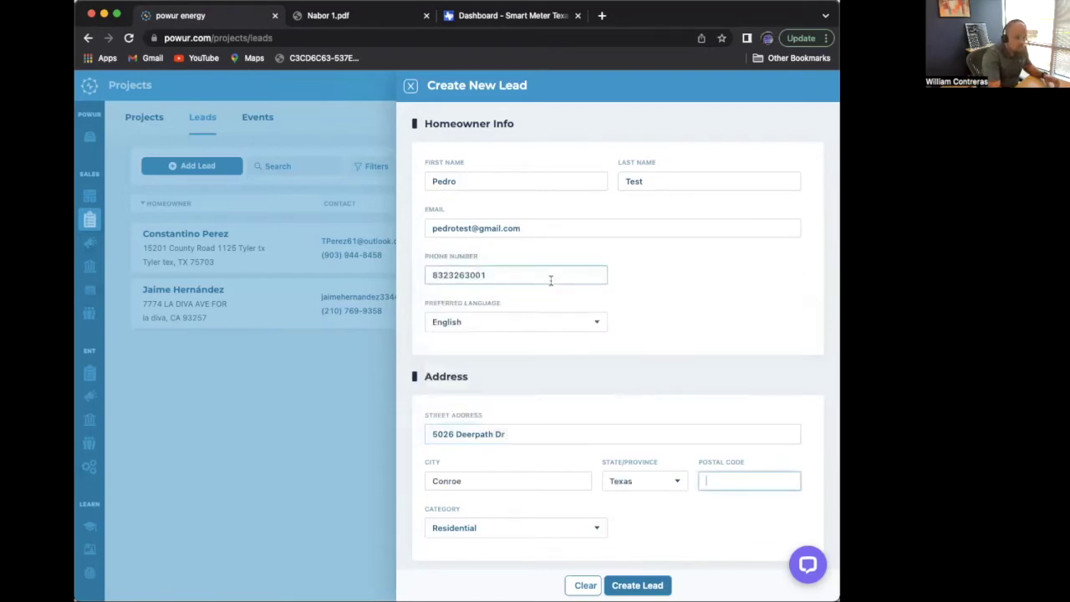
type("773")
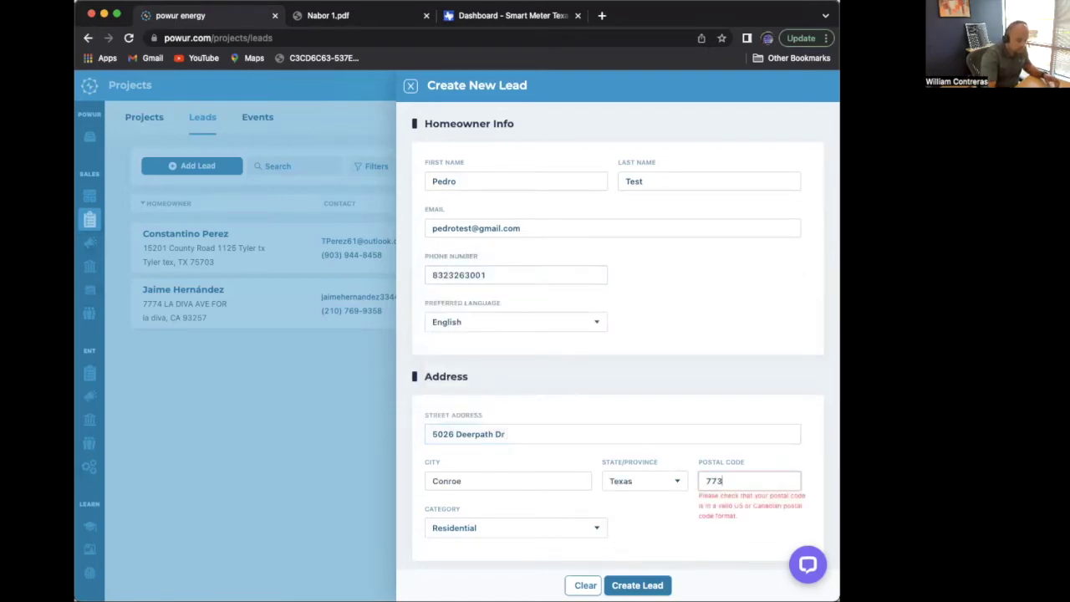
type("03")
scroll(655, 507, "down", 1)
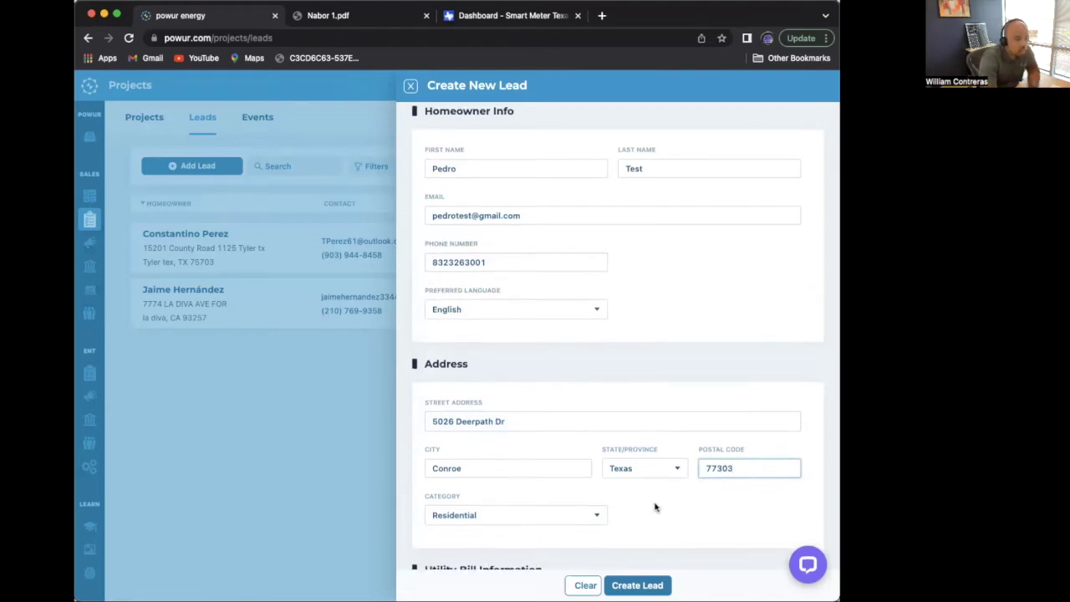
scroll(656, 507, "down", 3)
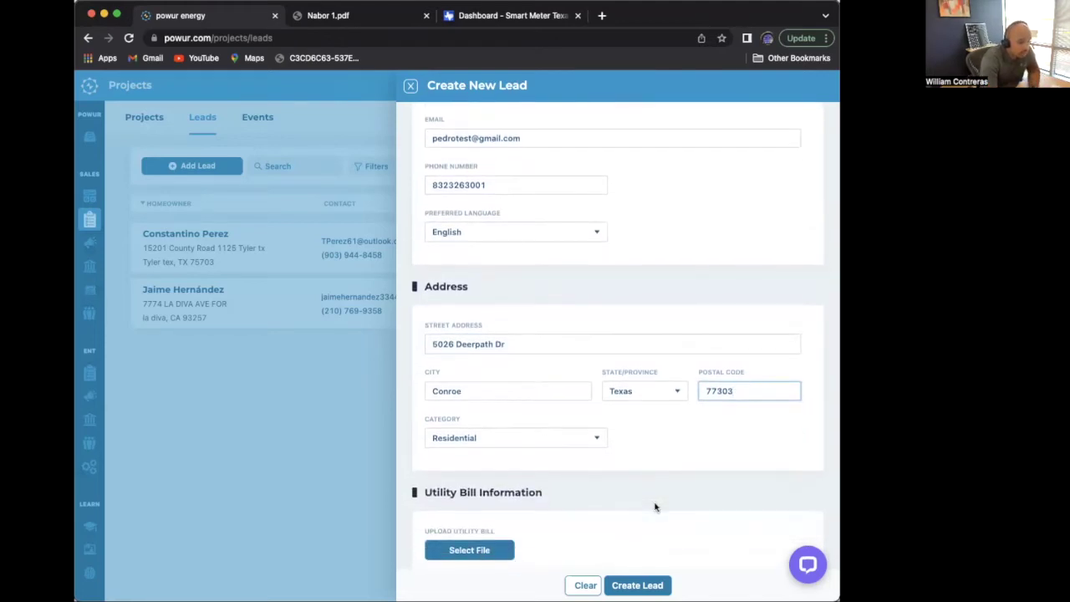
scroll(581, 516, "down", 3)
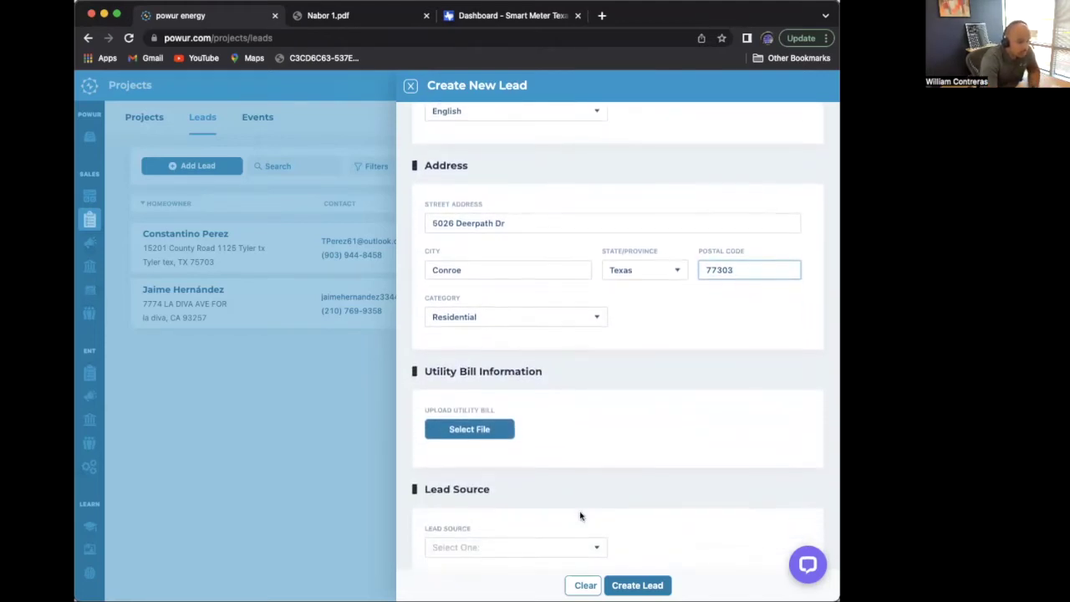
scroll(581, 515, "down", 1)
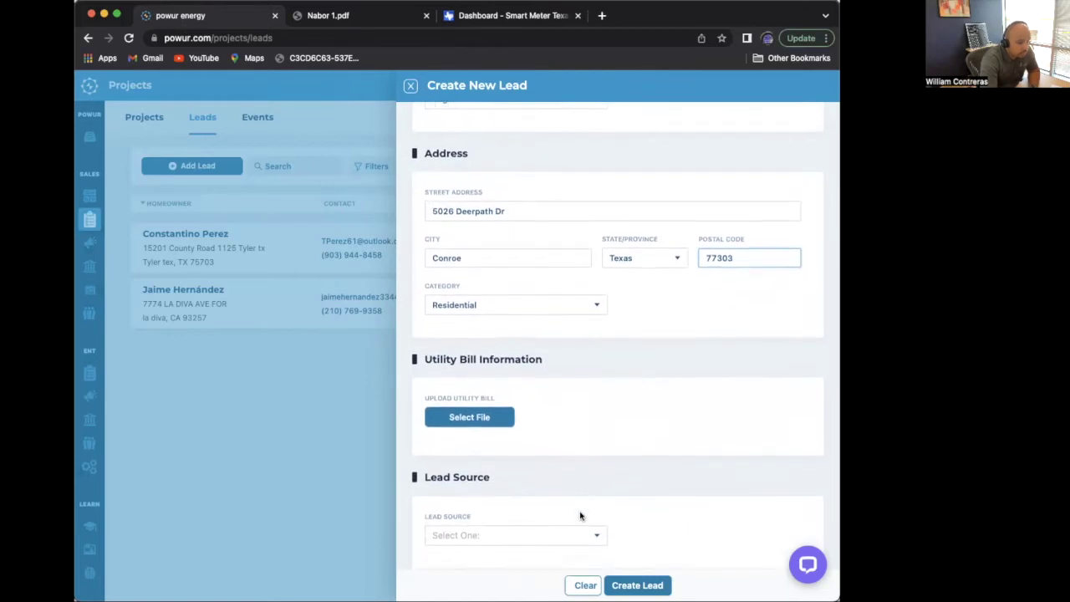
- Upload the utility bill file and set the lead source to Facebook
left_click(471, 413)
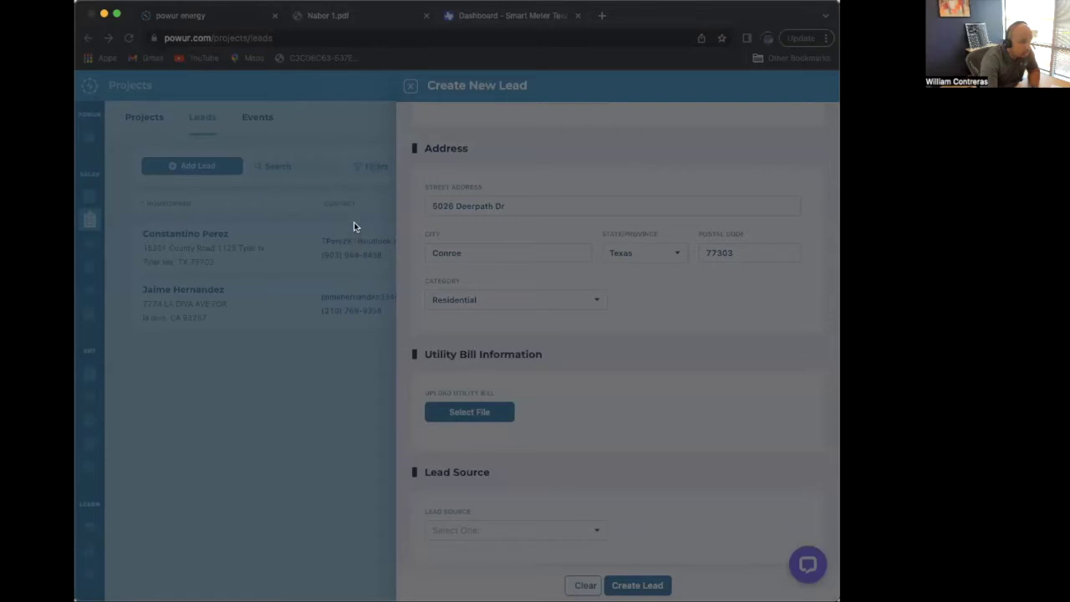
key("Return")
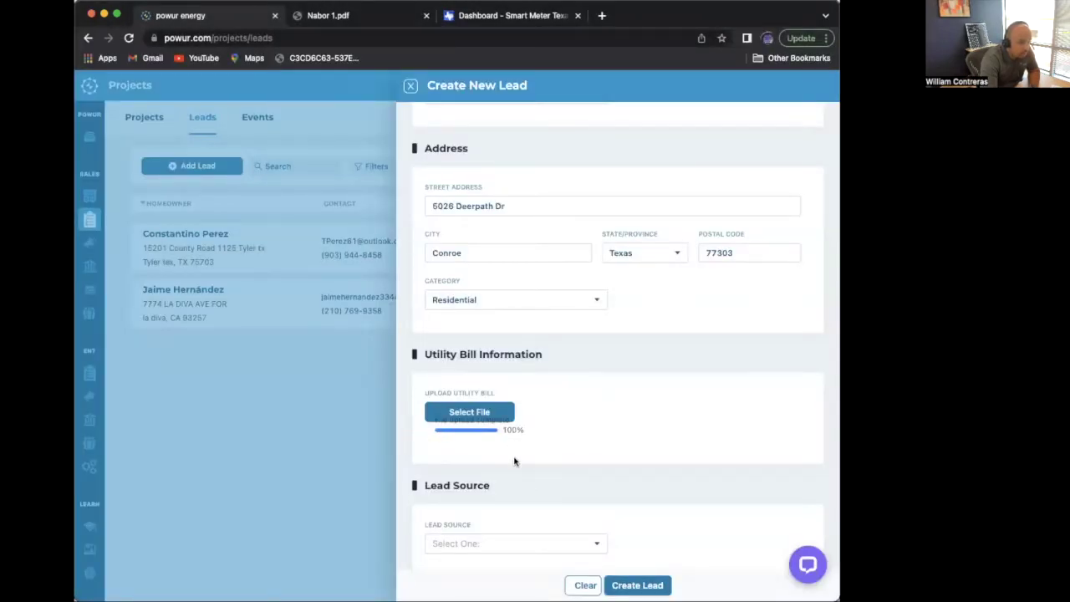
scroll(526, 486, "down", 1)
left_click(495, 532)
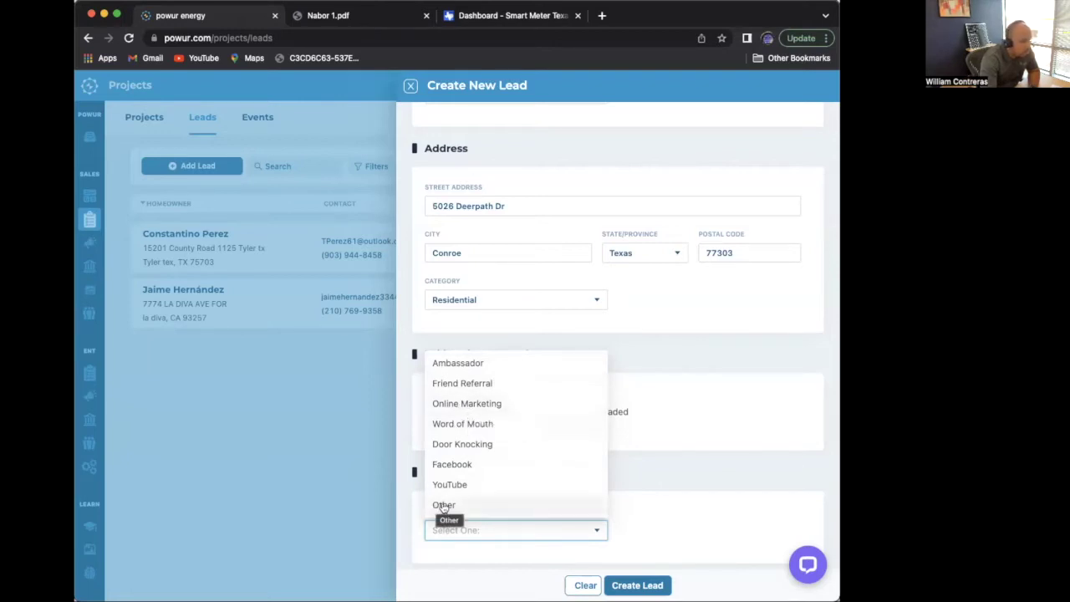
left_click(461, 472)
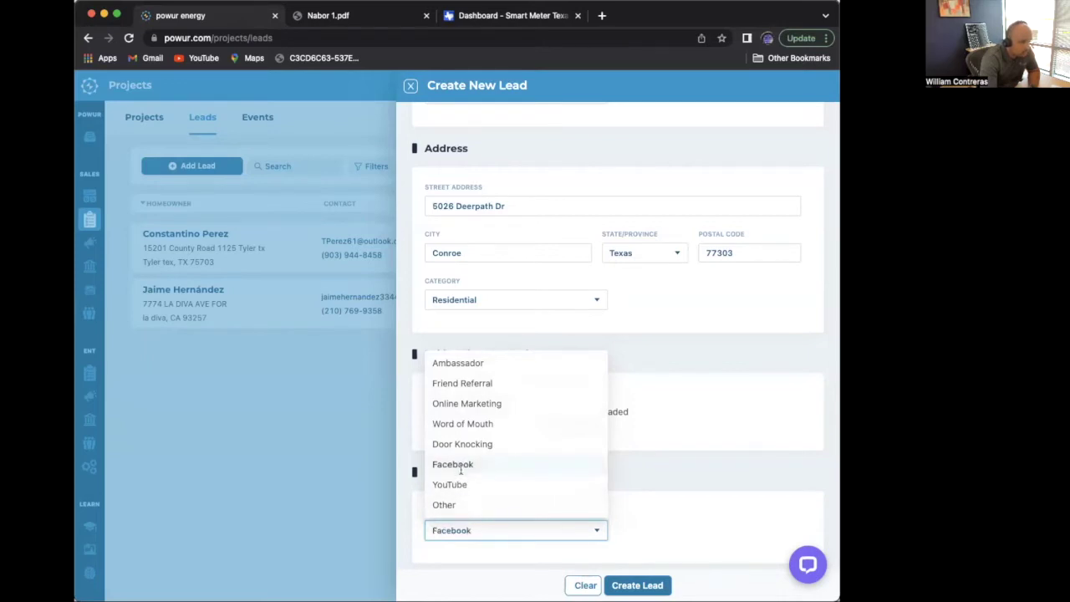
- Create the lead and open its details panel from the top of the Leads list
left_click(641, 585)
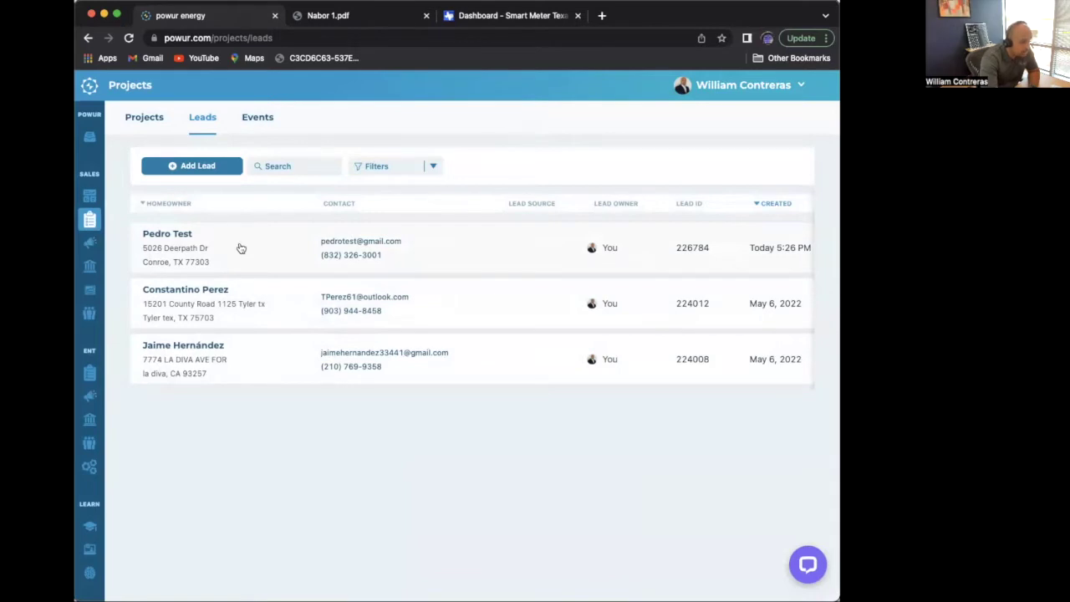
left_click(241, 248)
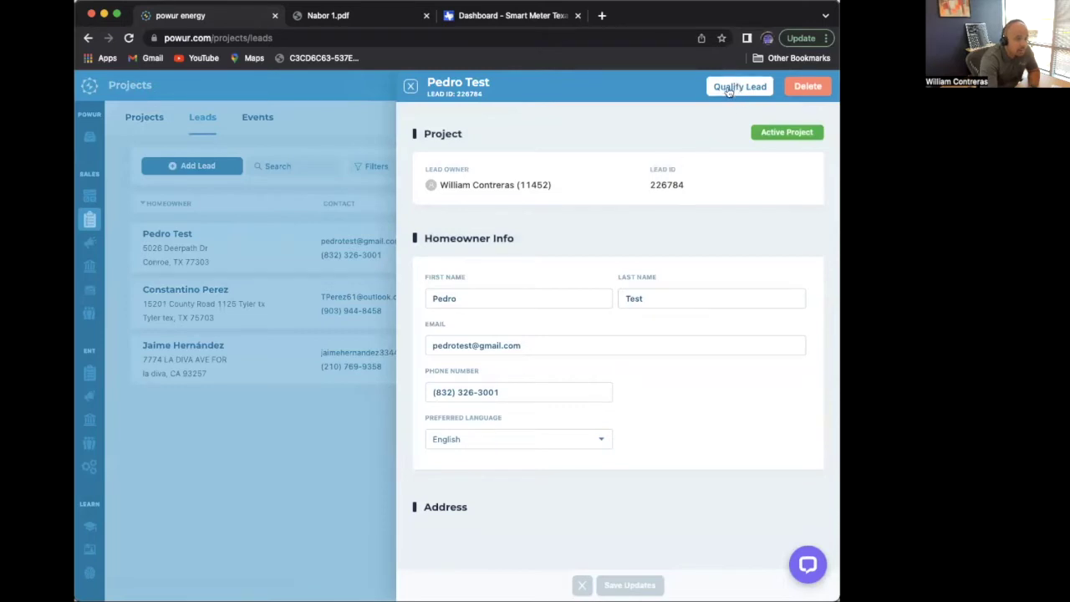
scroll(585, 468, "down", 10)
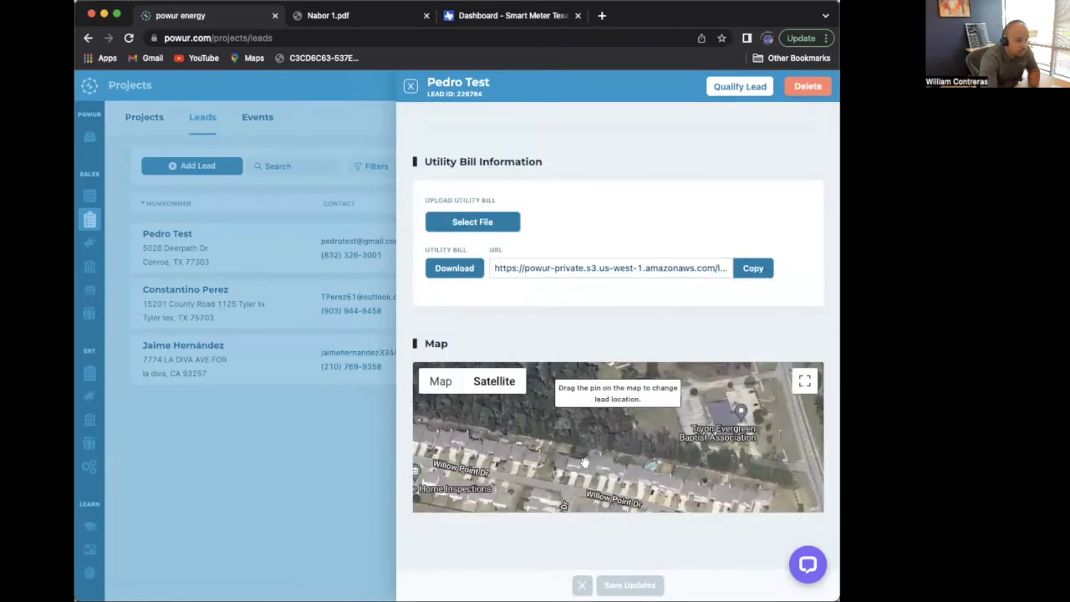
scroll(594, 418, "down", 3)
scroll(616, 427, "down", 2)
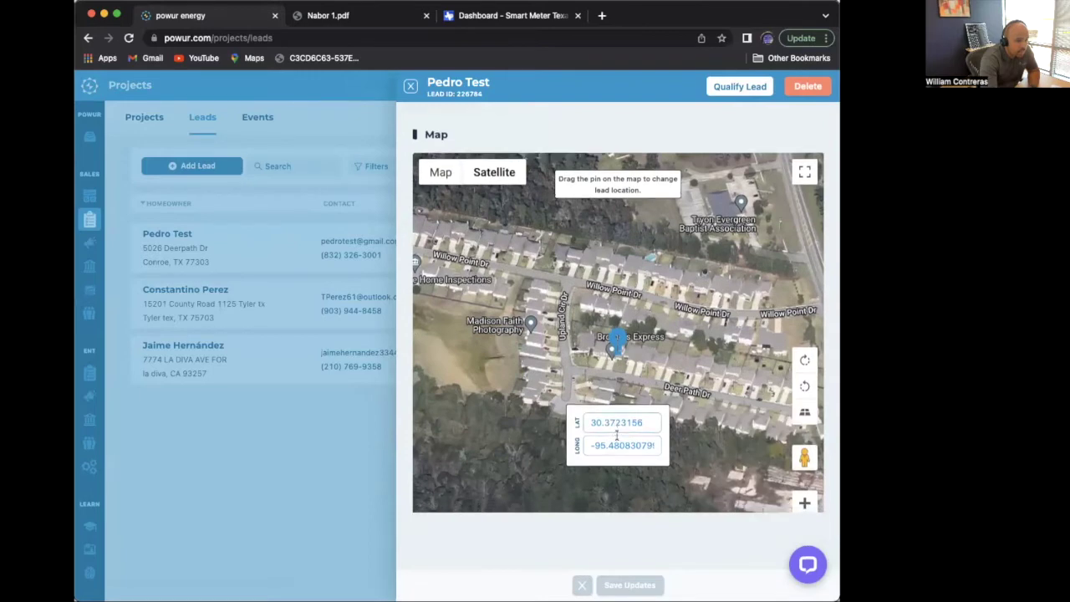
scroll(616, 435, "up", 15)
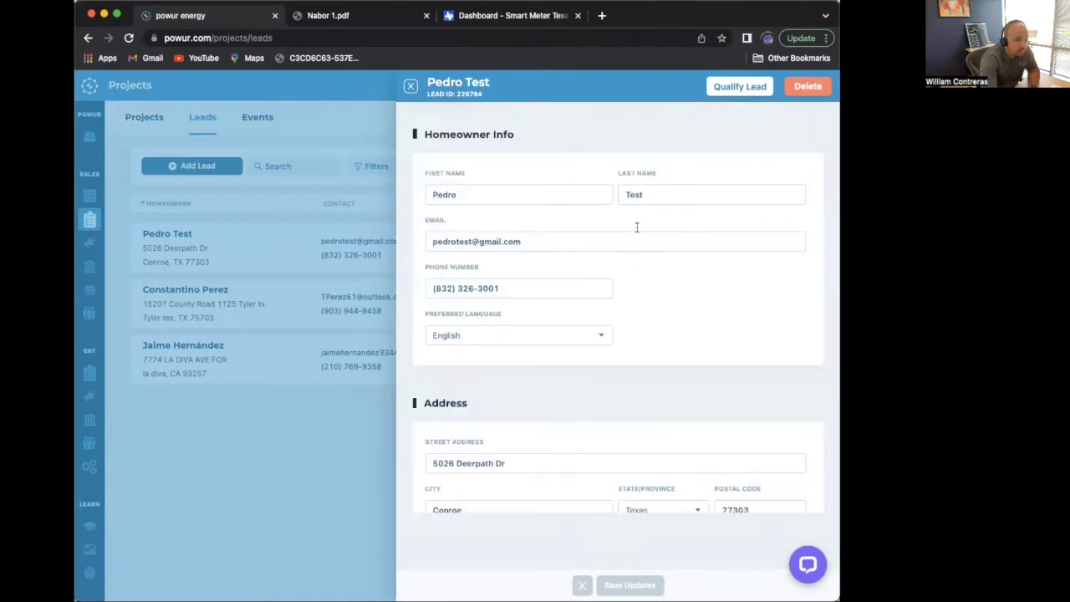
- Qualify the lead into a project and go to the project's Site Info page
left_click(733, 87)
mouse_move(733, 87)
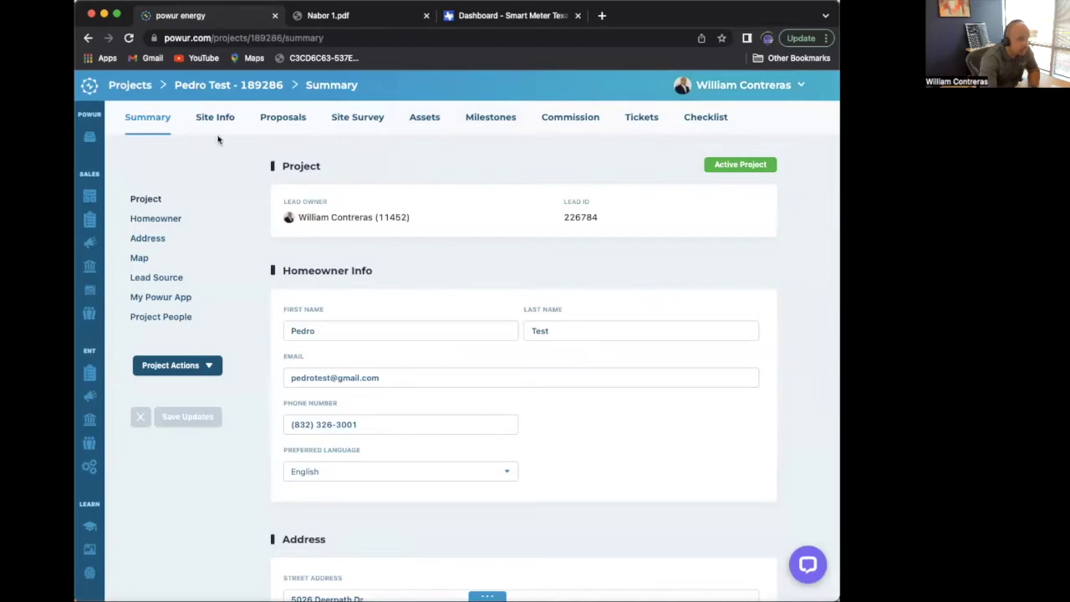
scroll(320, 282, "down", 10)
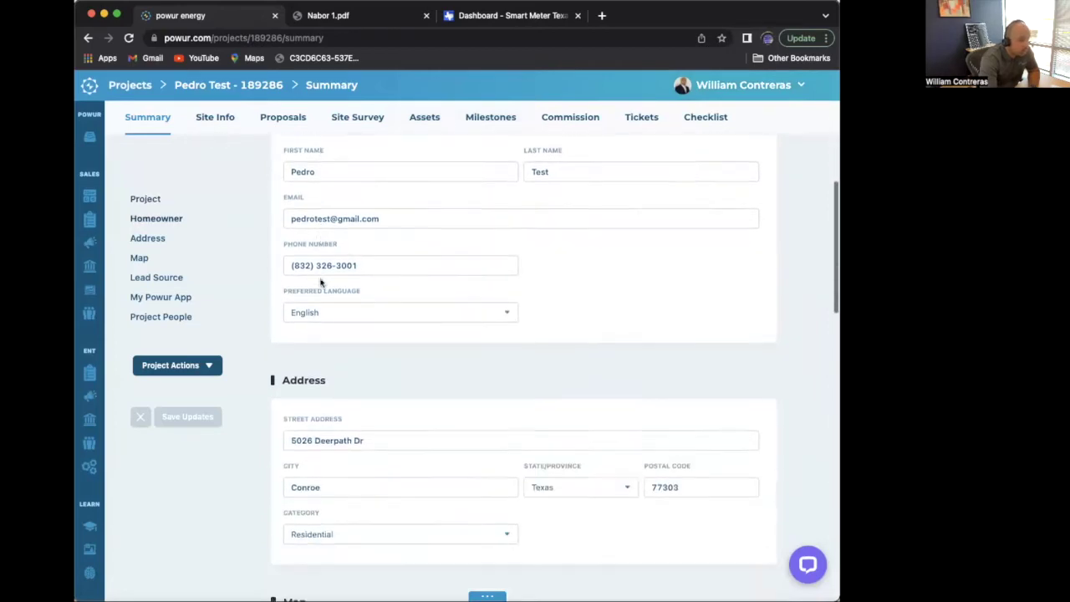
scroll(526, 261, "down", 2)
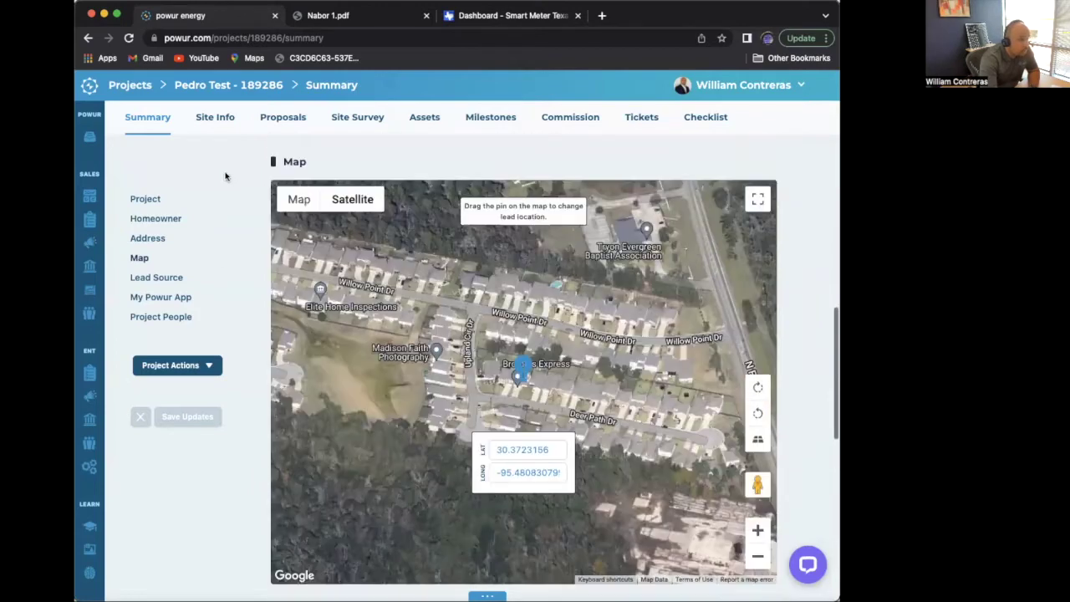
scroll(224, 159, "up", 5)
left_click(218, 117)
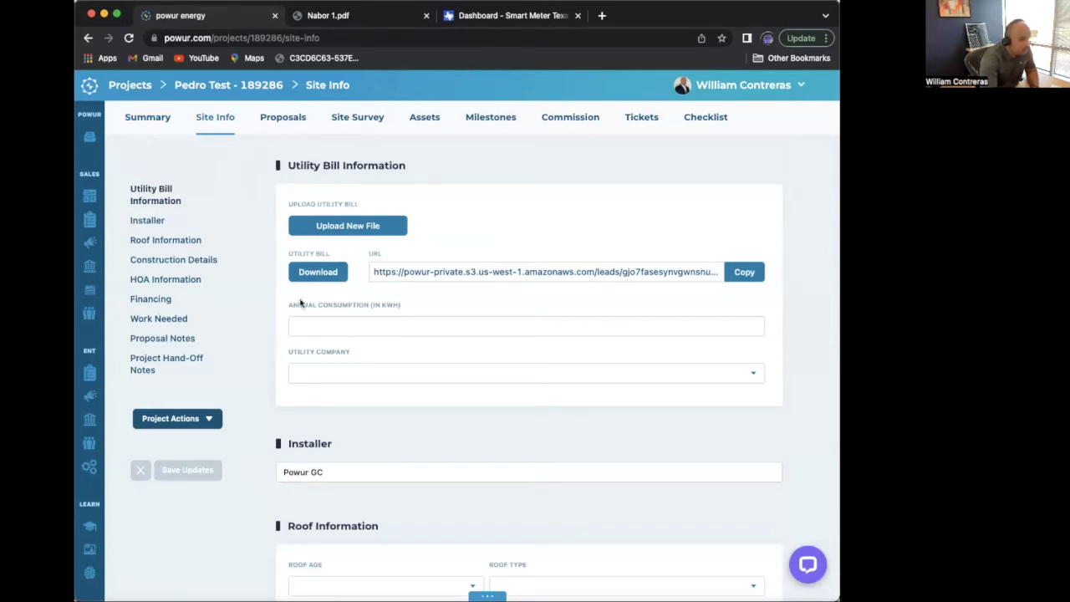
- Enter 13000 kWh annual consumption and choose CenterPoint Energy as the utility company
left_click(330, 331)
type("1")
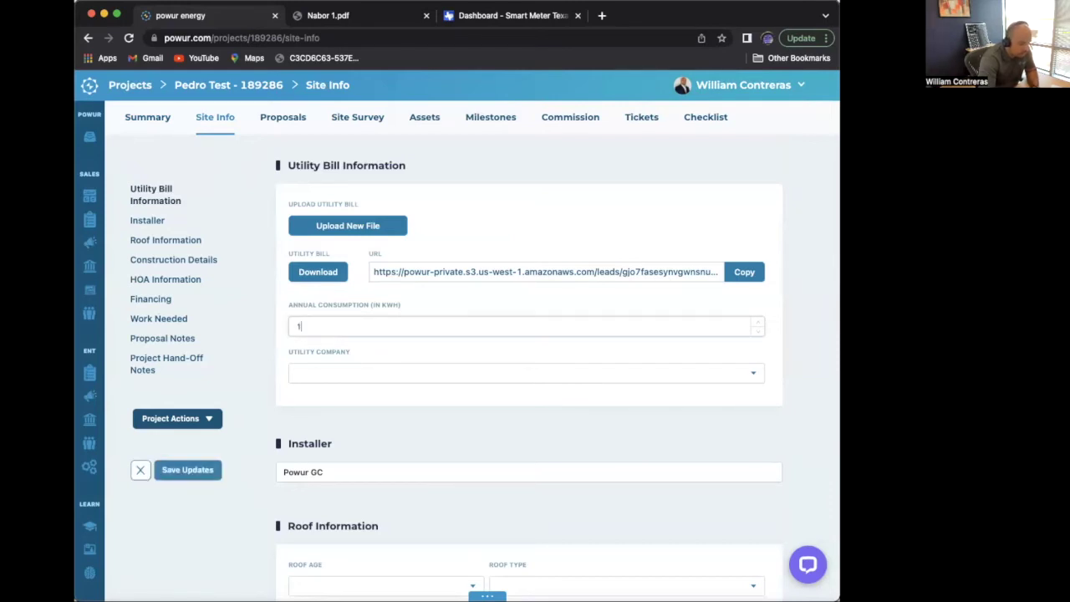
type("30020")
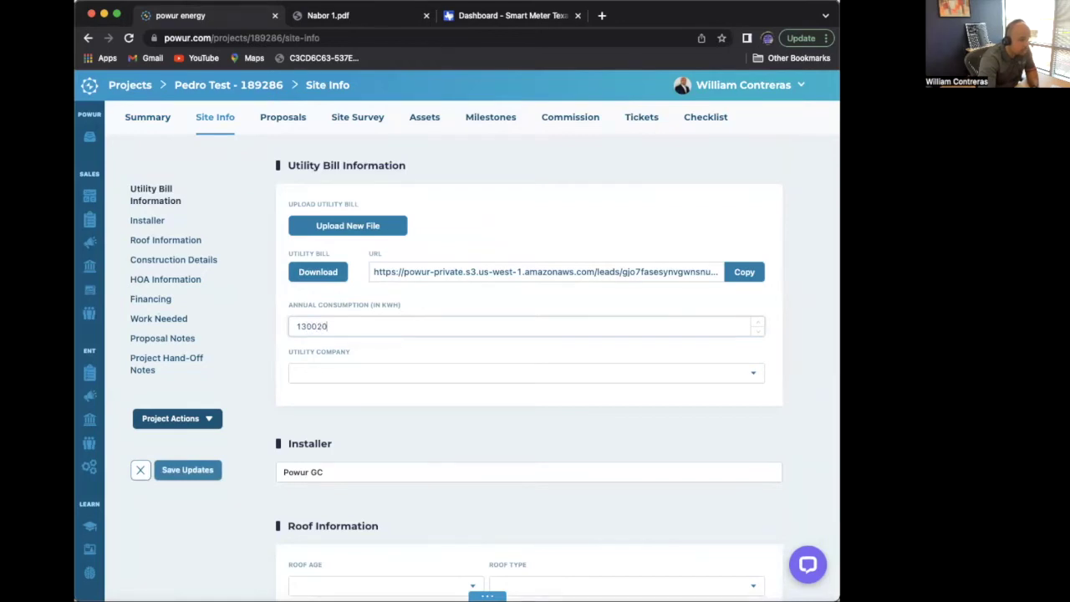
key("BackSpace")
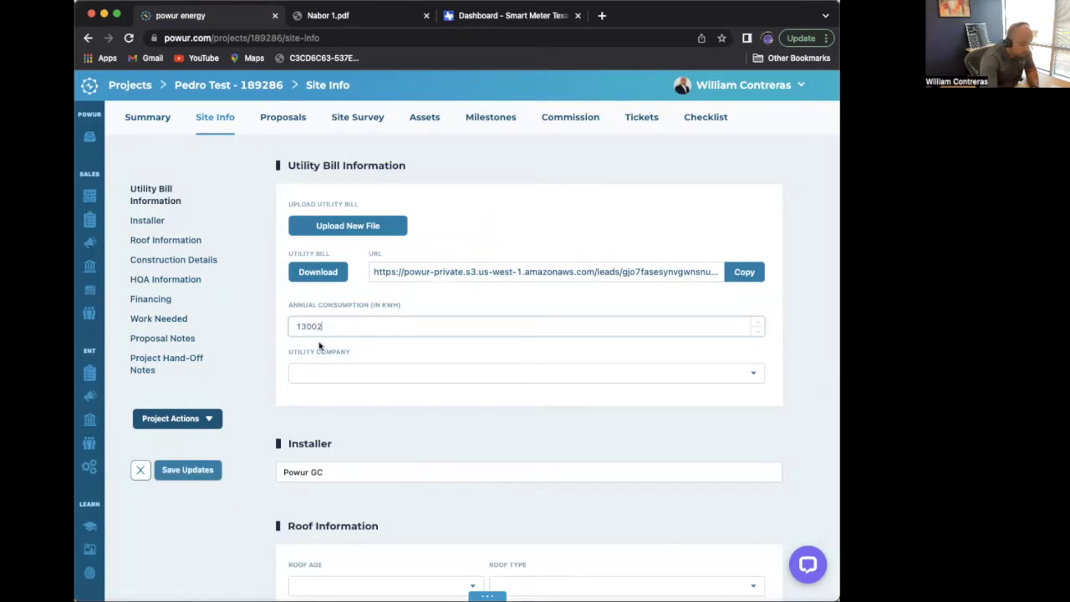
key("BackSpace")
type("0")
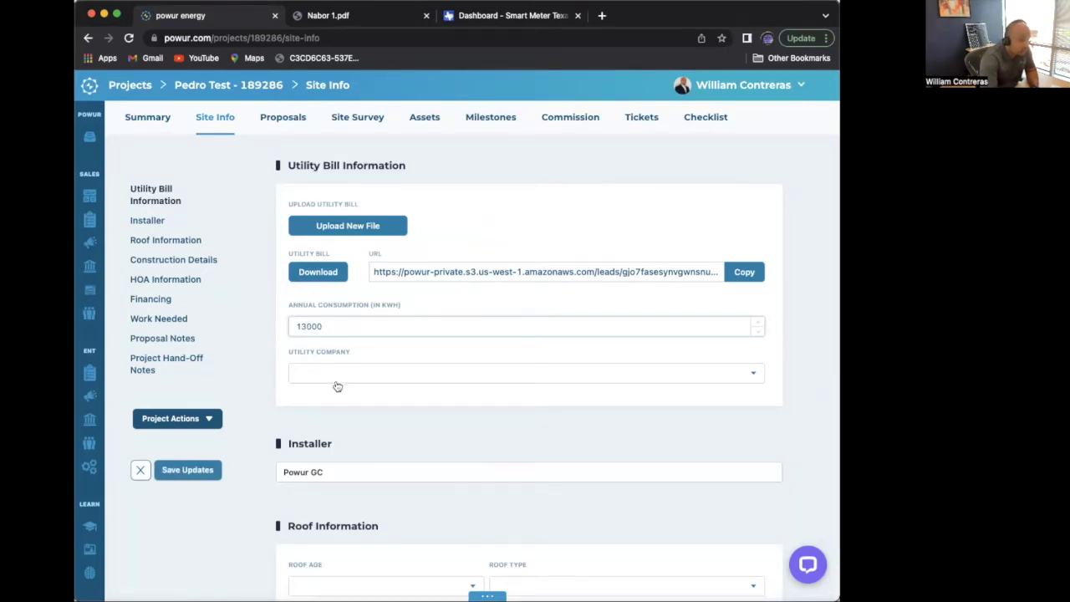
left_click(337, 381)
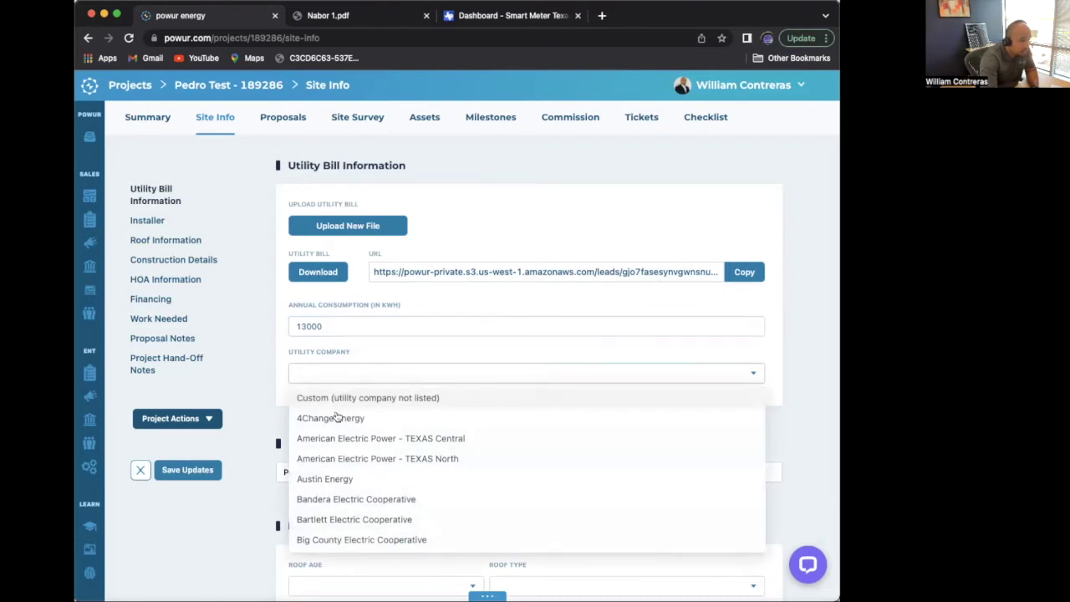
scroll(332, 470, "down", 5)
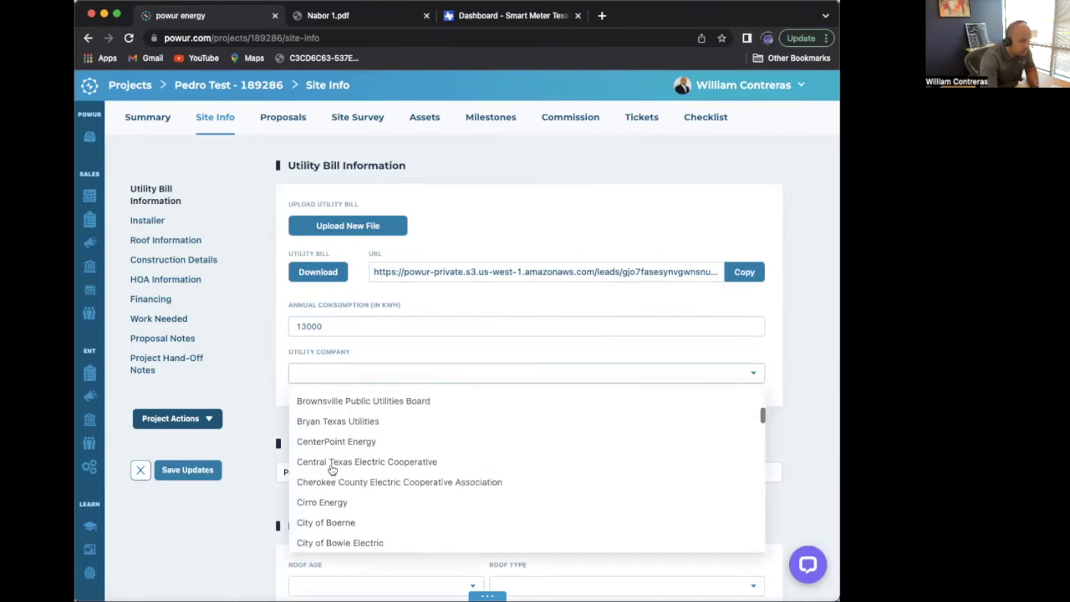
left_click(329, 418)
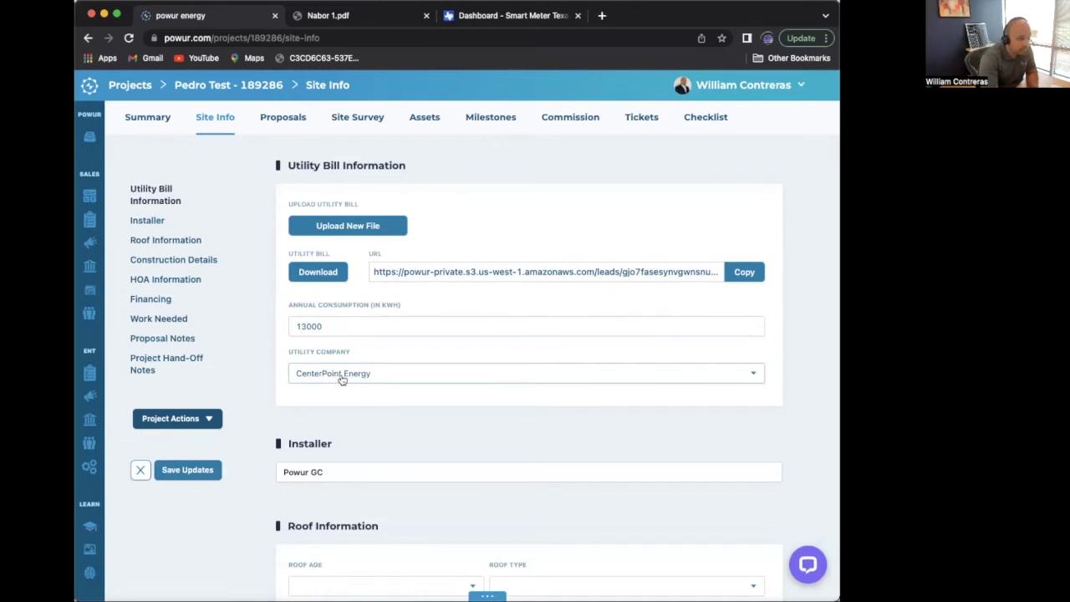
scroll(351, 385, "down", 4)
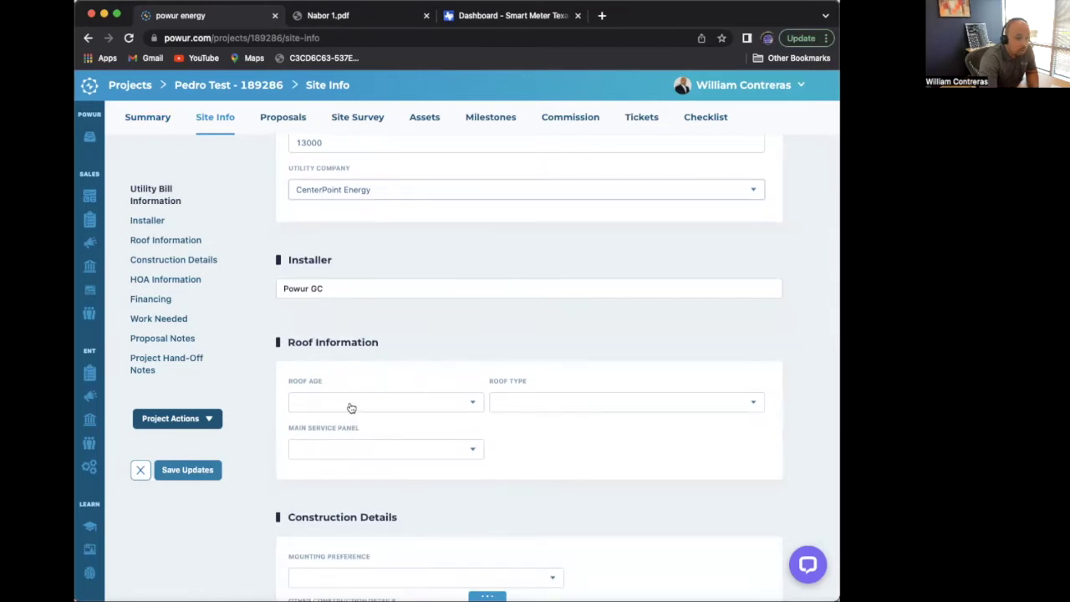
- Set roof age 0-5 Years, roof type Standard Asphalt, and a 150 Amp main service panel
left_click(351, 408)
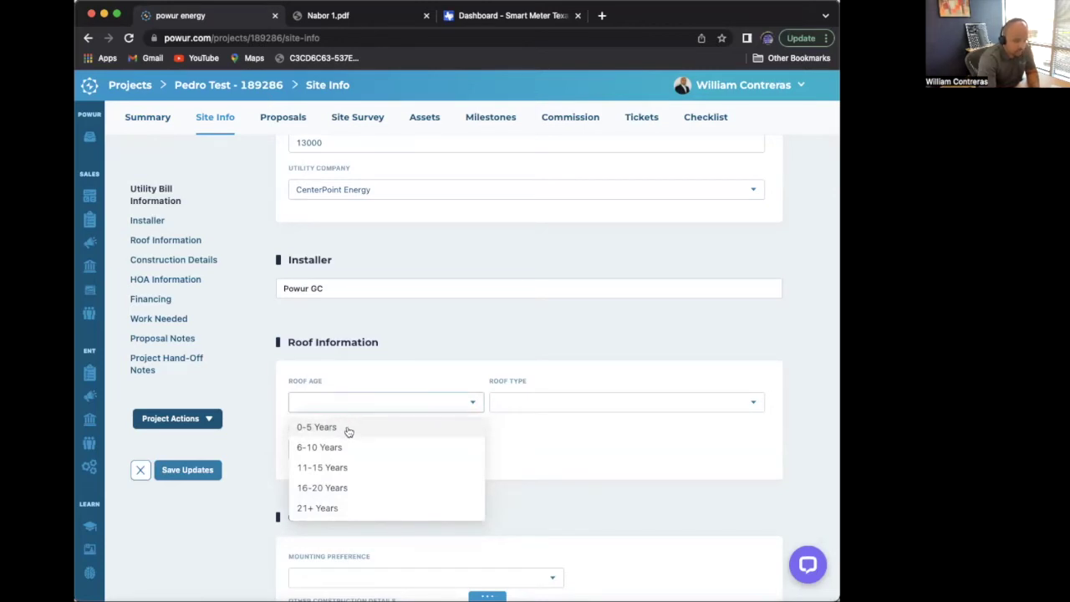
left_click(349, 431)
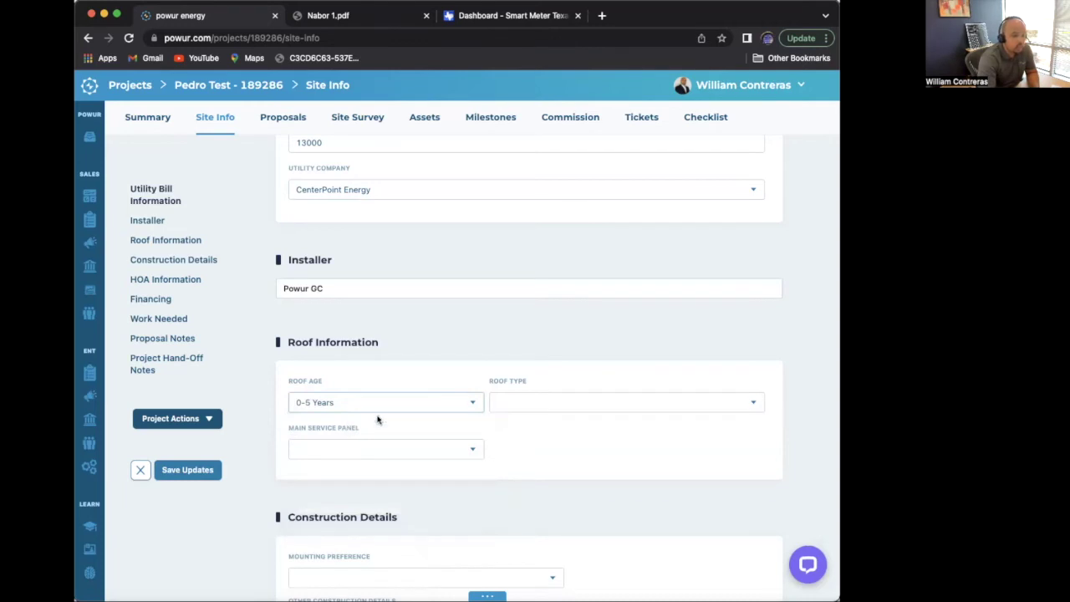
left_click(515, 401)
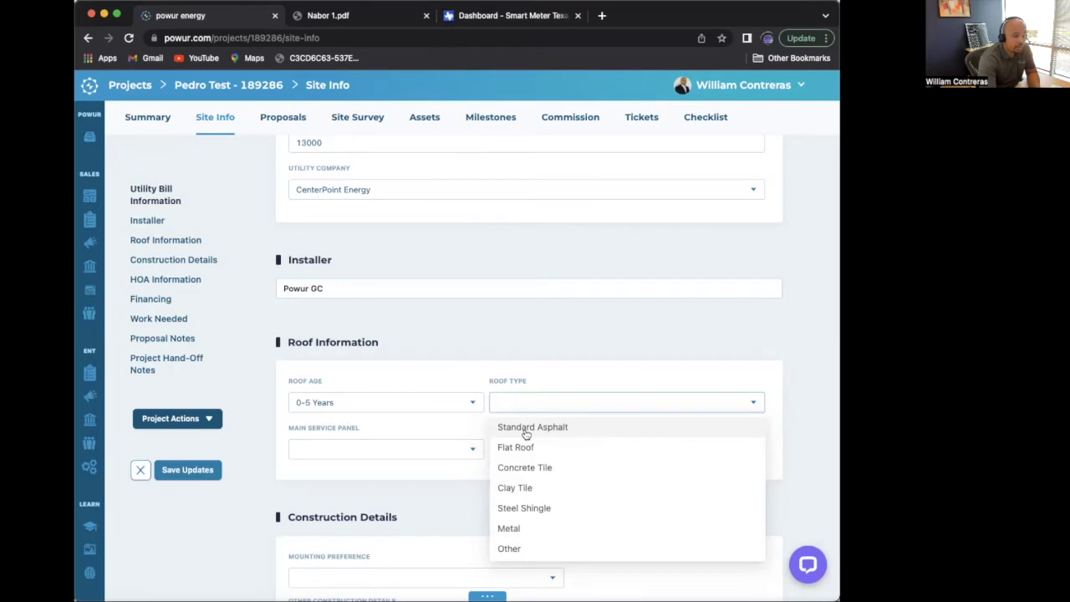
left_click(525, 434)
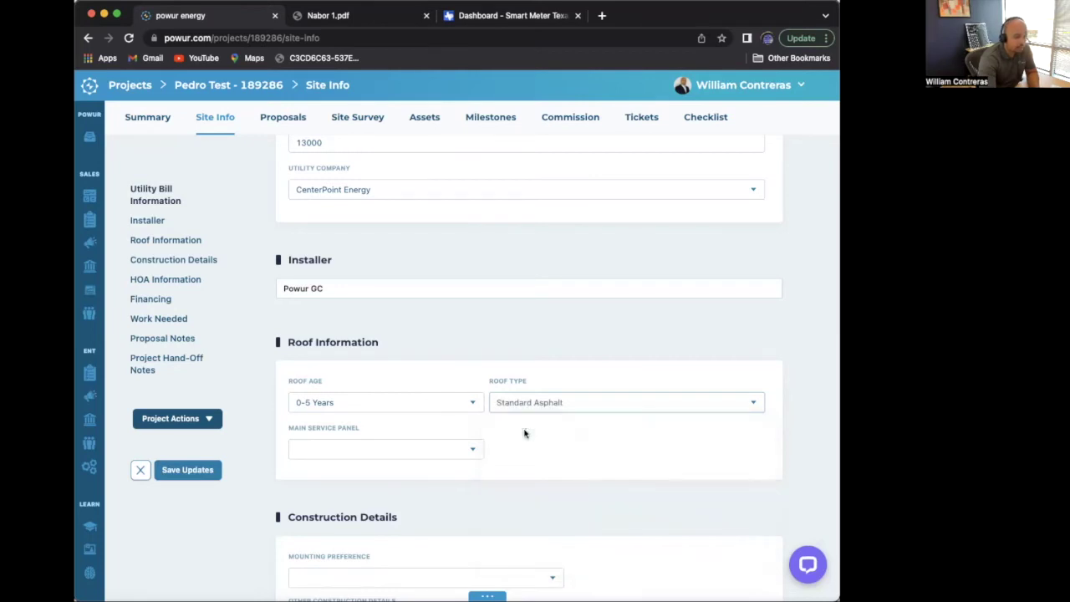
left_click(398, 457)
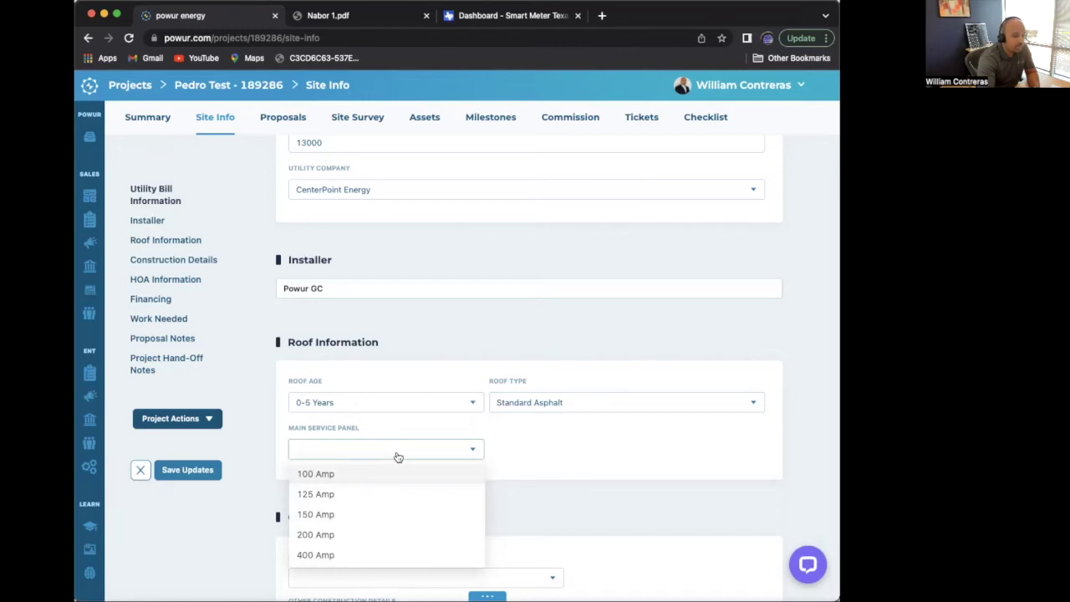
left_click(322, 514)
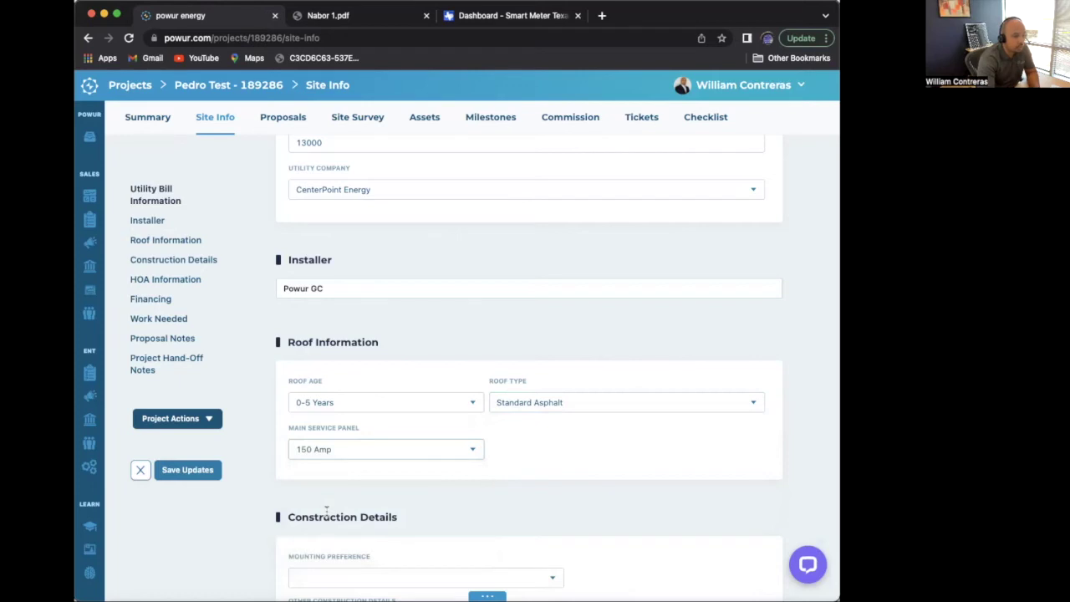
- Choose Roof as the Mounting Preference under Construction Details
scroll(327, 512, "down", 1)
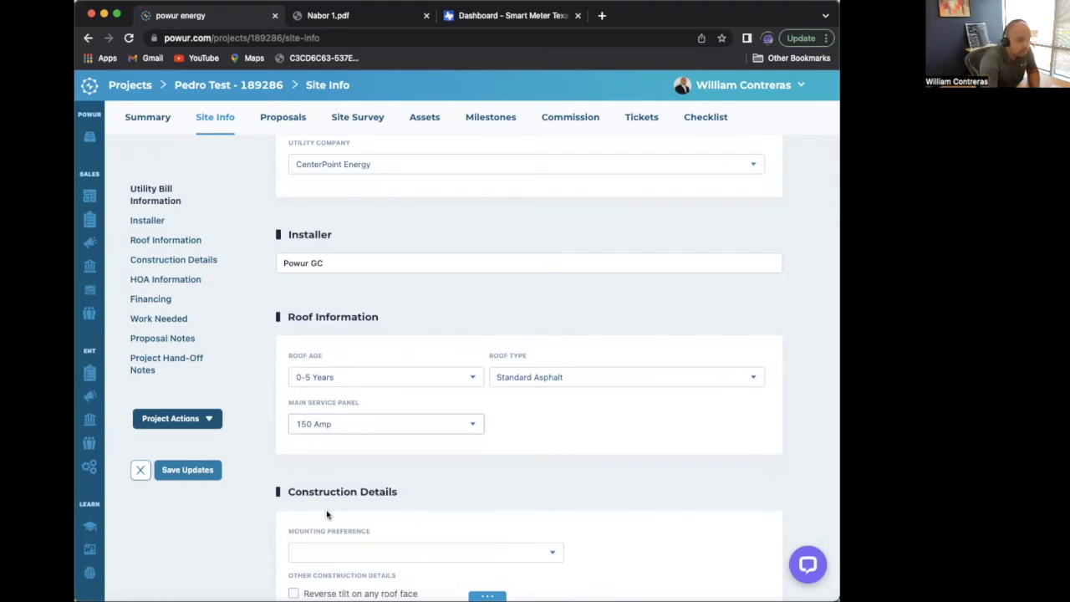
scroll(327, 514, "down", 1)
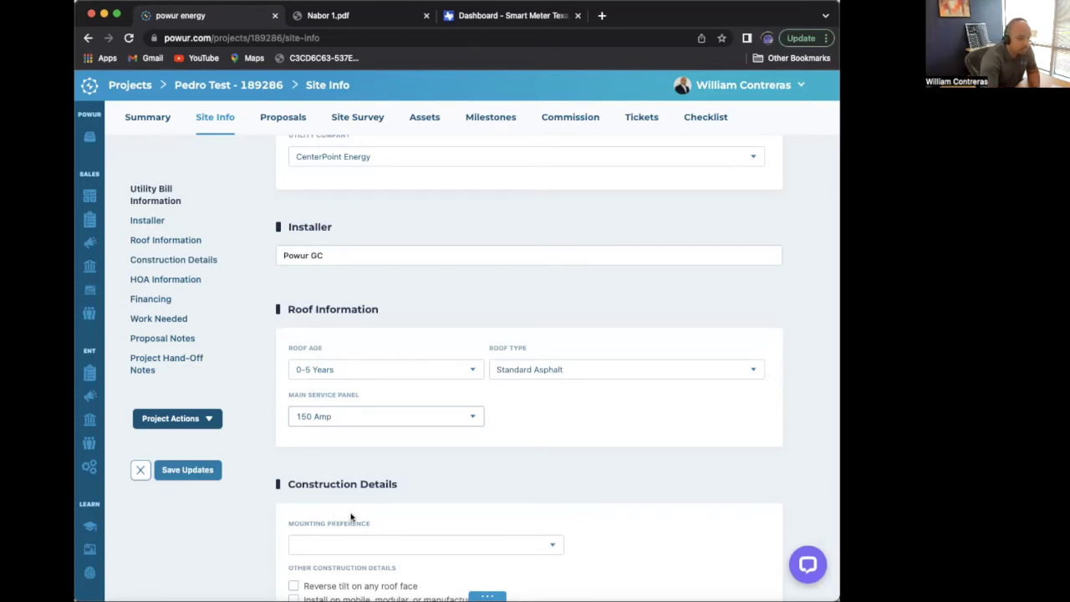
scroll(356, 516, "down", 2)
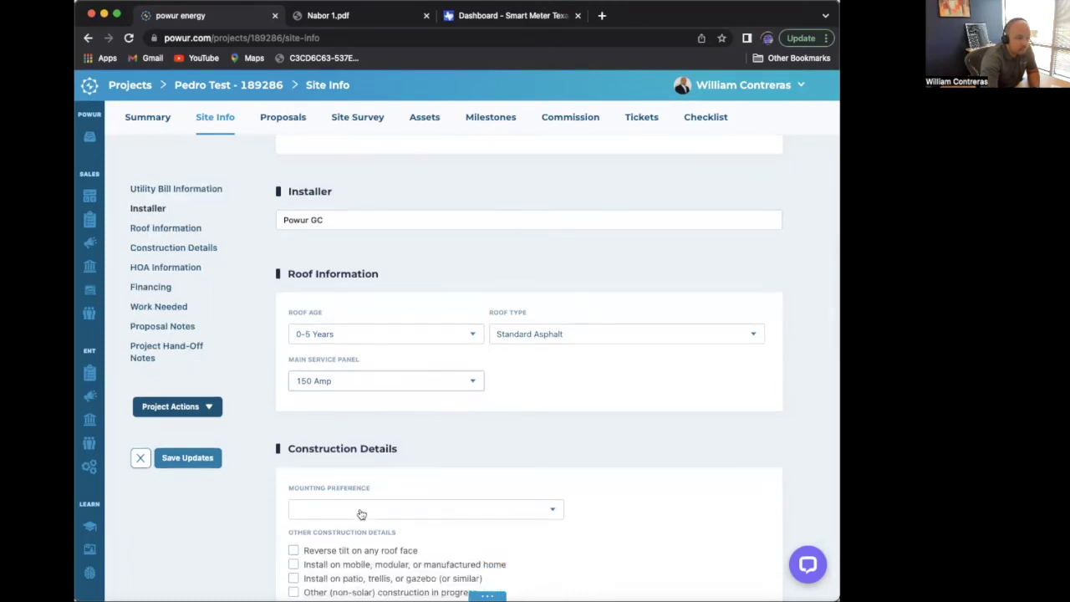
scroll(361, 514, "down", 2)
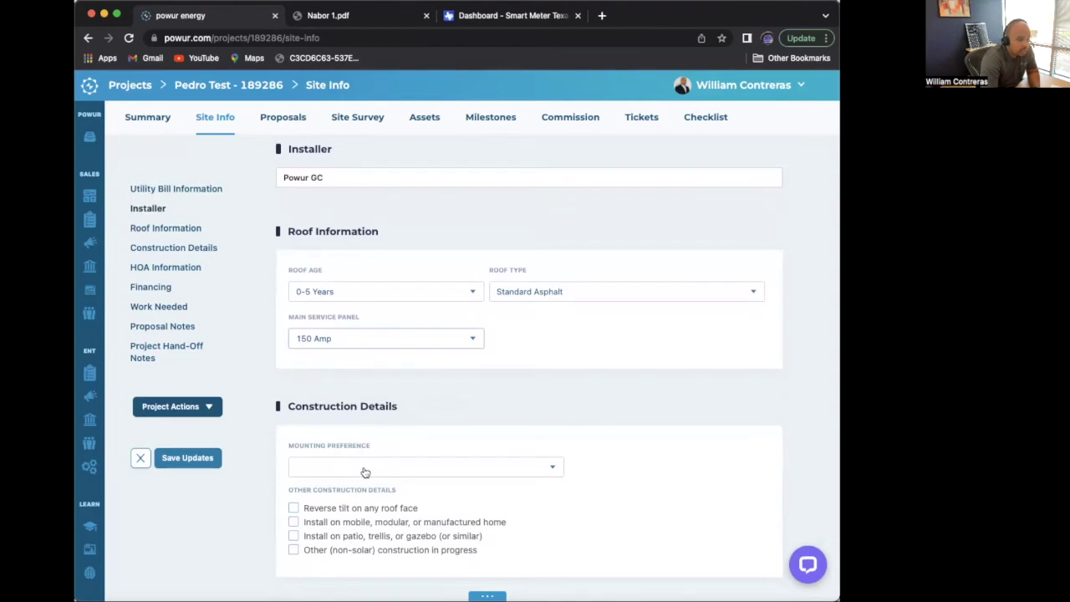
scroll(377, 467, "down", 1)
left_click(385, 416)
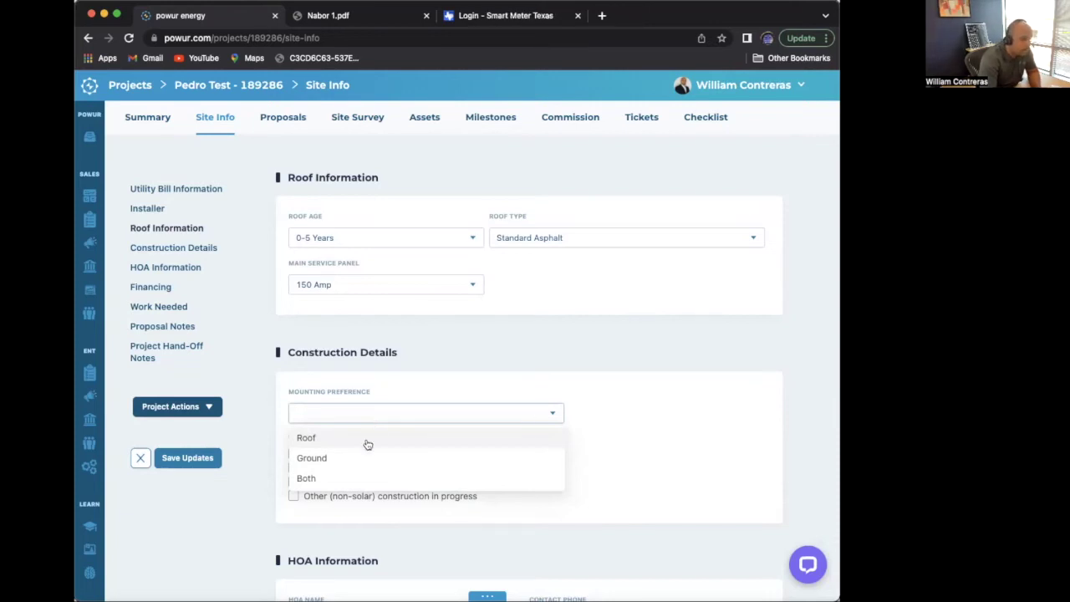
left_click(368, 440)
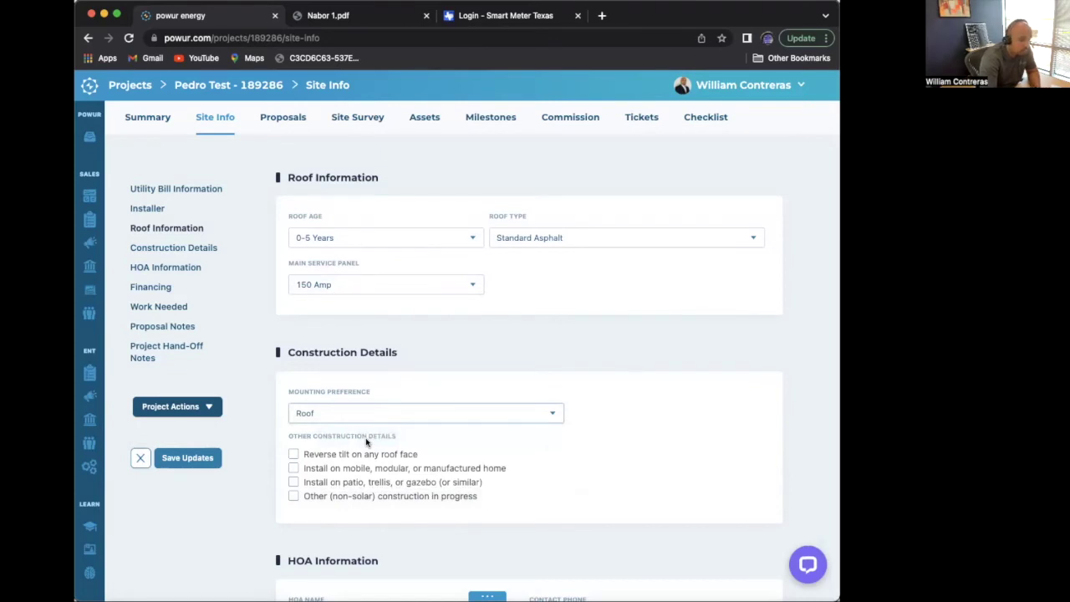
scroll(366, 442, "down", 2)
scroll(365, 442, "down", 1)
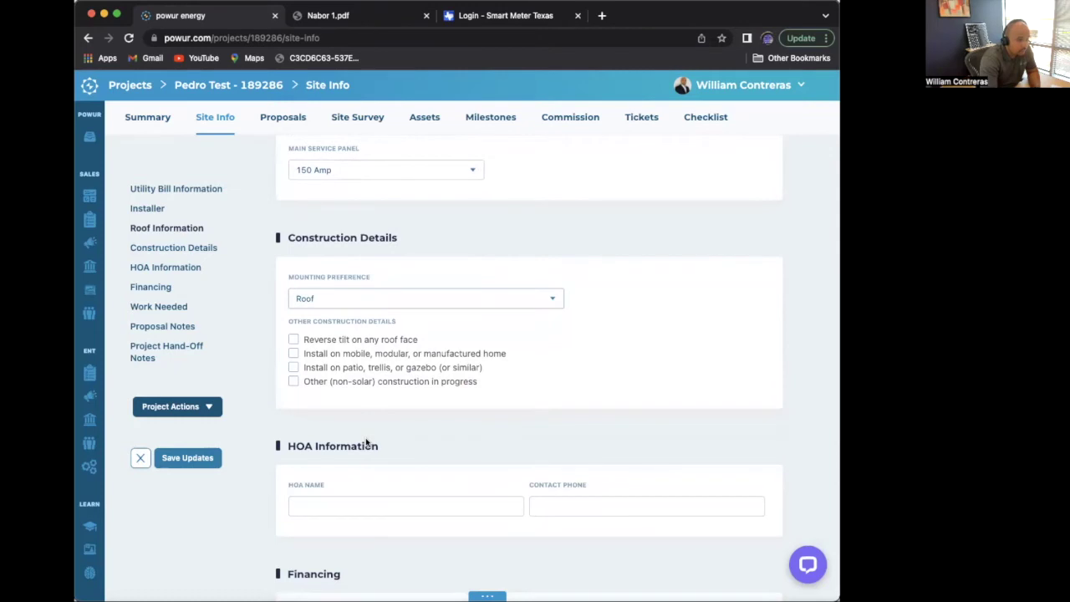
scroll(366, 437, "down", 1)
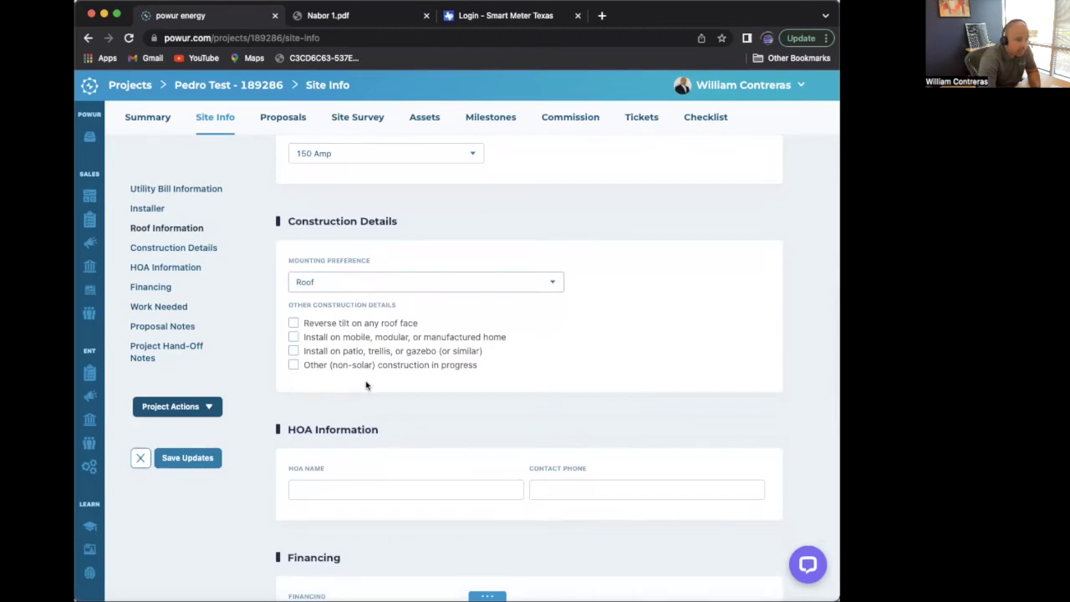
scroll(365, 386, "down", 2)
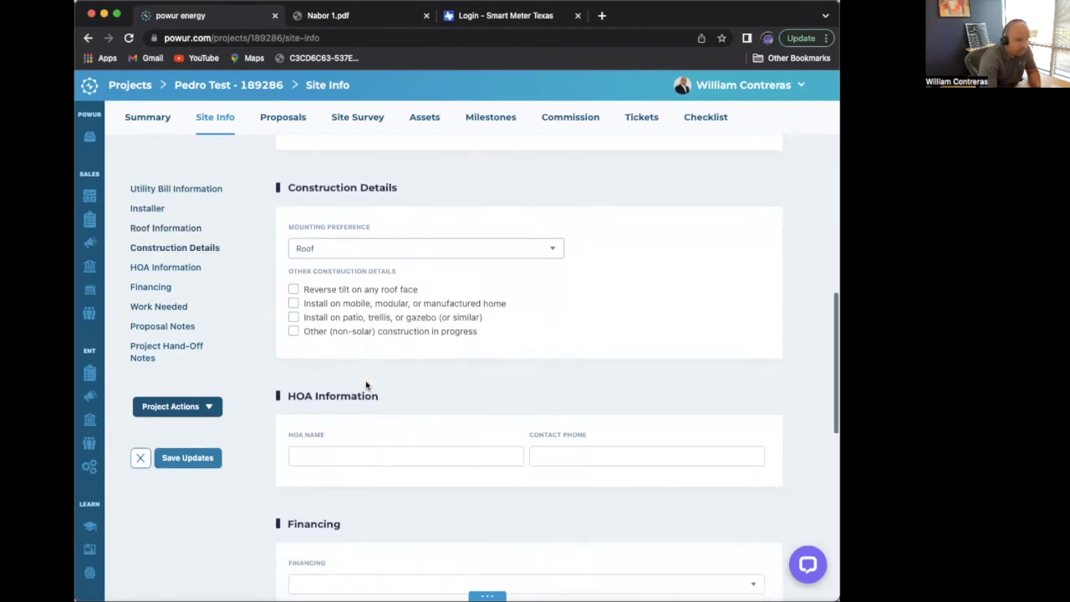
- Set the financing type to Loan
left_click(321, 401)
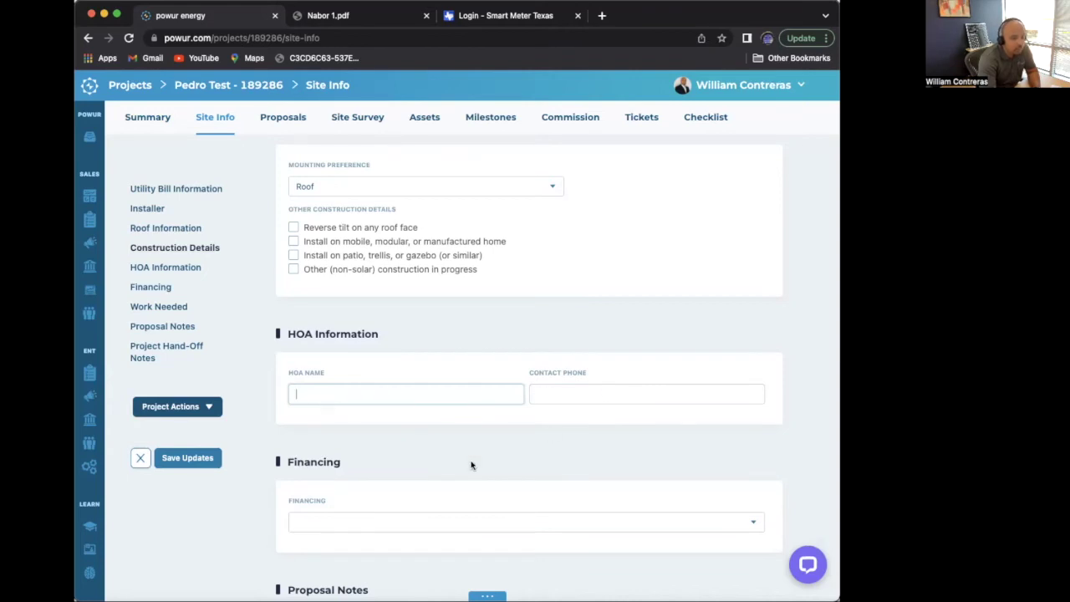
scroll(471, 465, "down", 2)
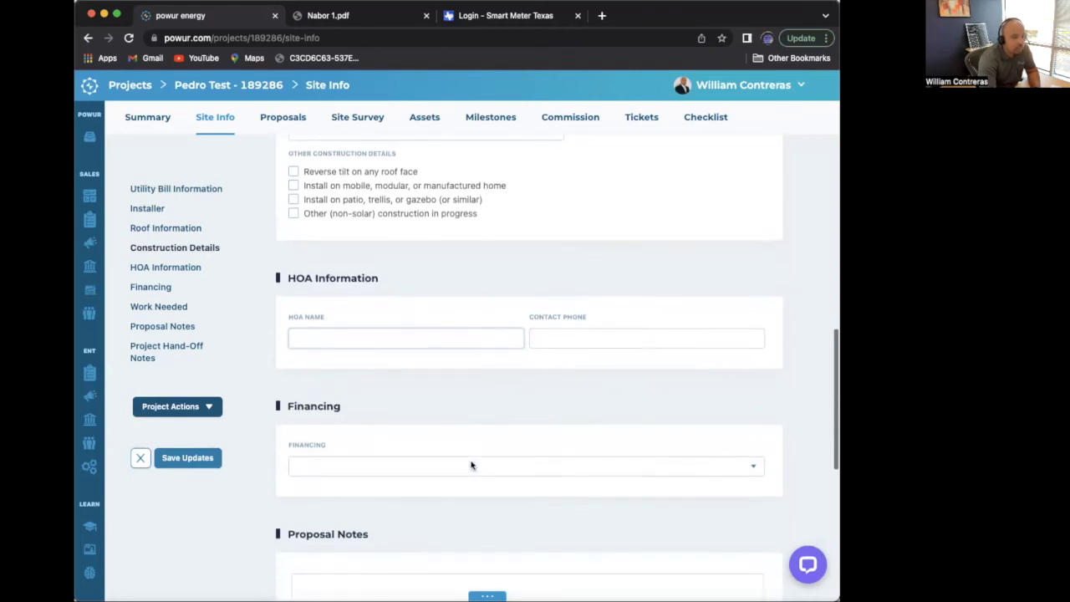
left_click(324, 465)
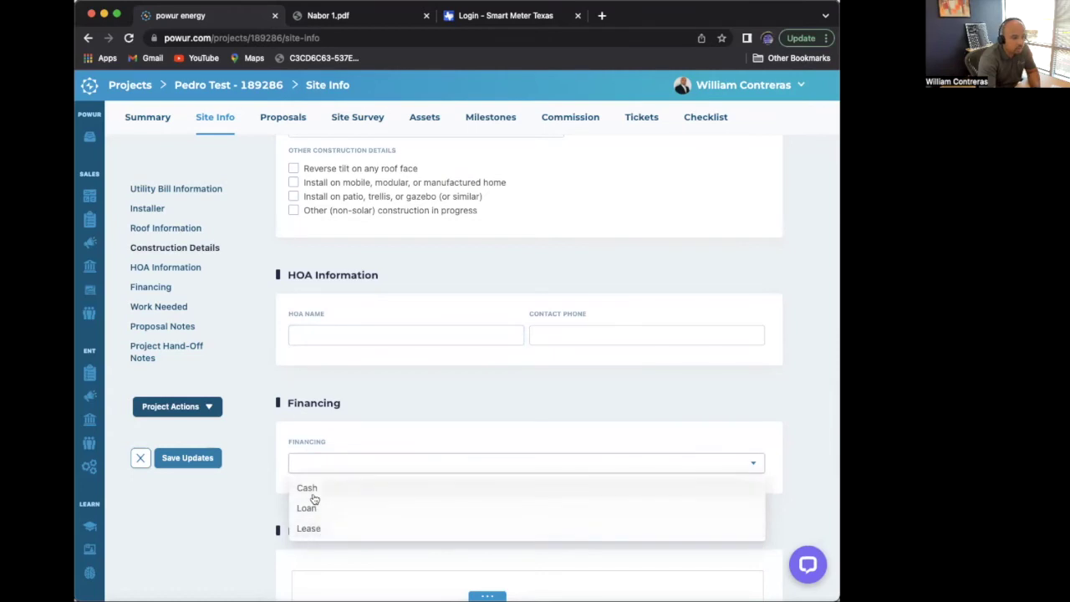
left_click(308, 509)
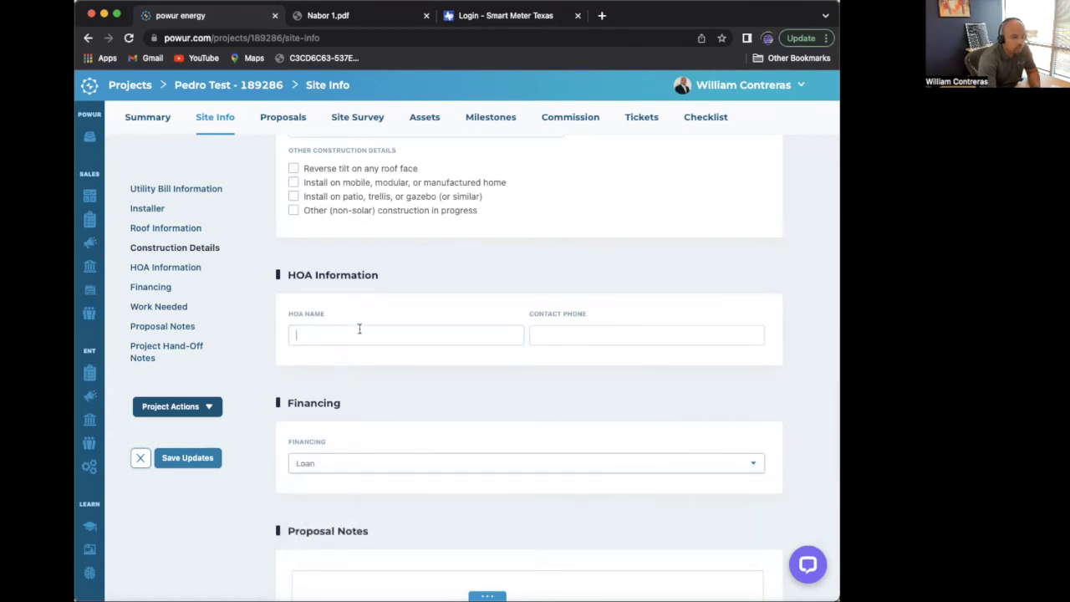
- Enter N/A as both the HOA name and the HOA contact phone
left_click(360, 329)
type("N")
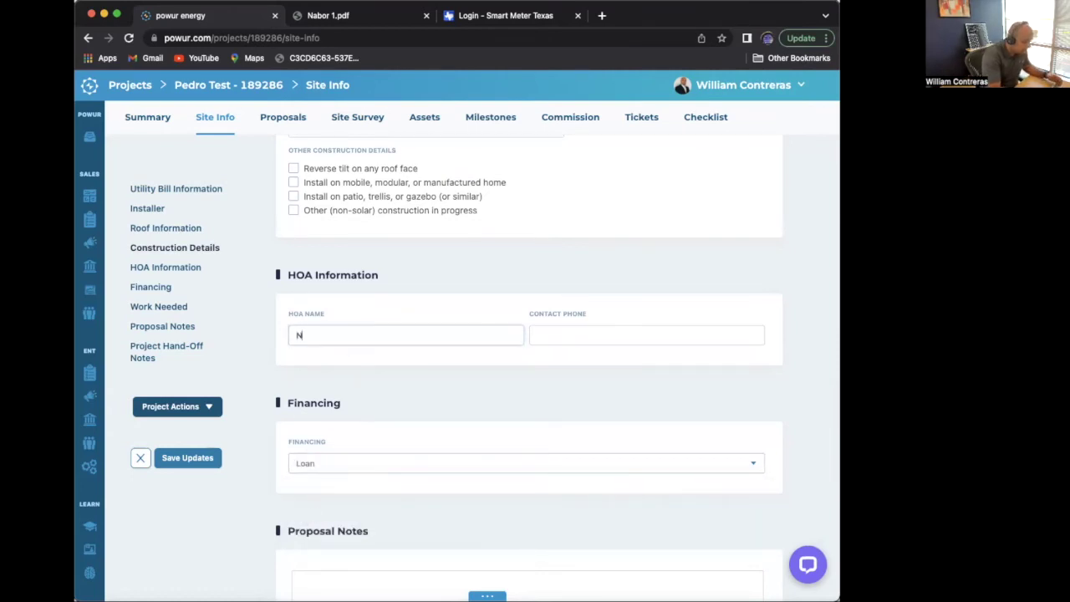
type("/A")
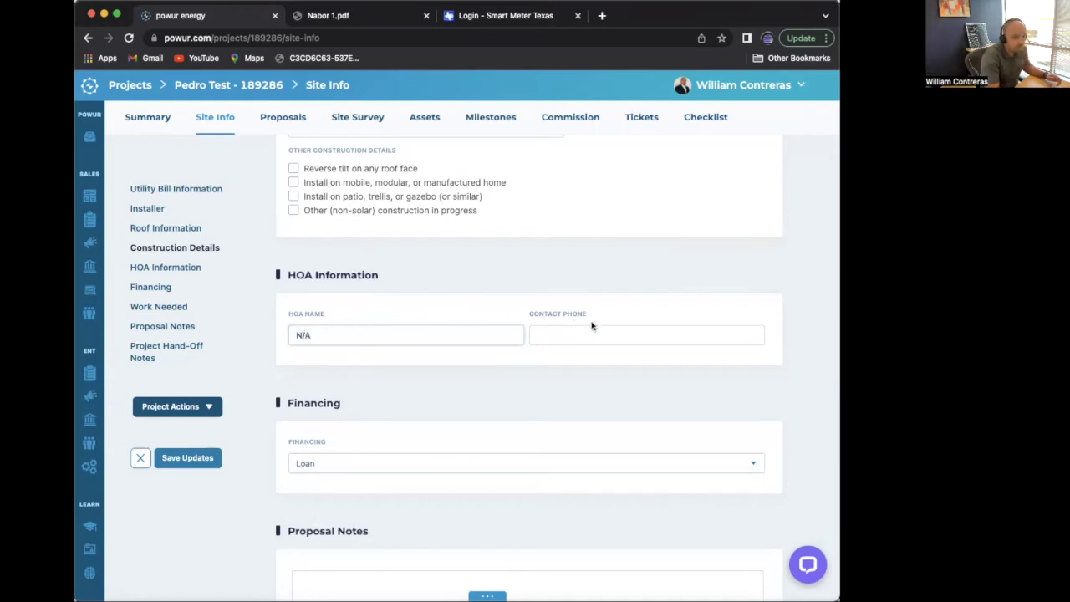
left_click(591, 335)
type("N")
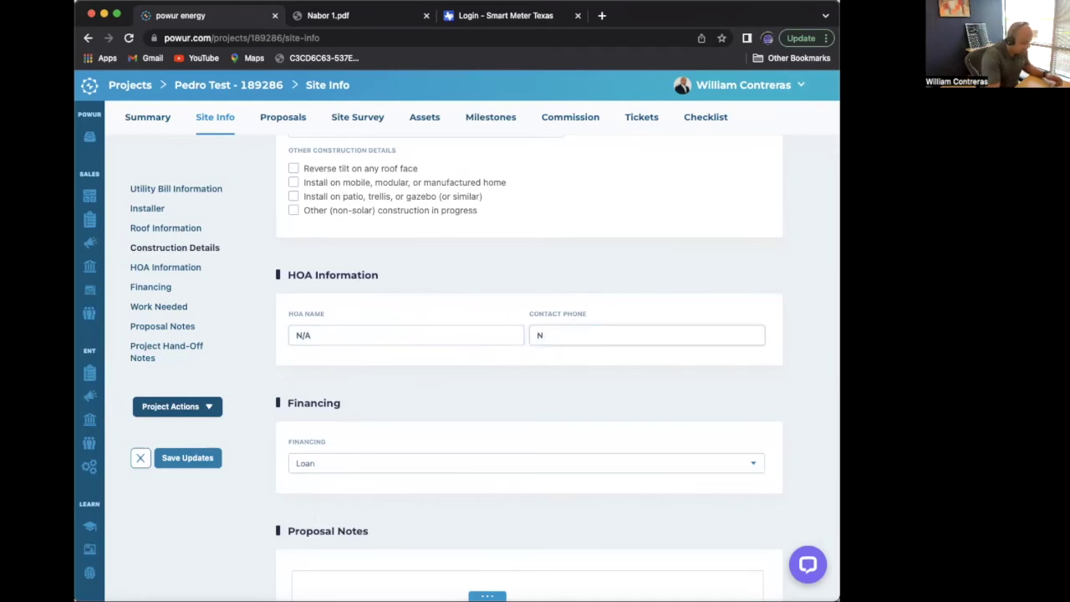
type("/?a")
scroll(558, 353, "down", 1)
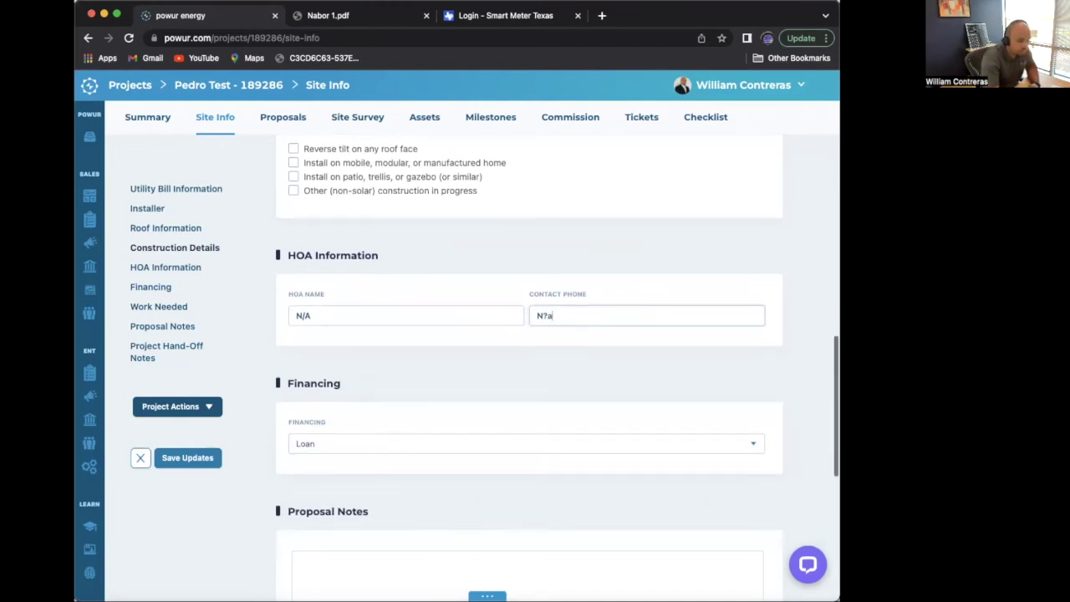
key("BackSpace")
key("BackSpace")
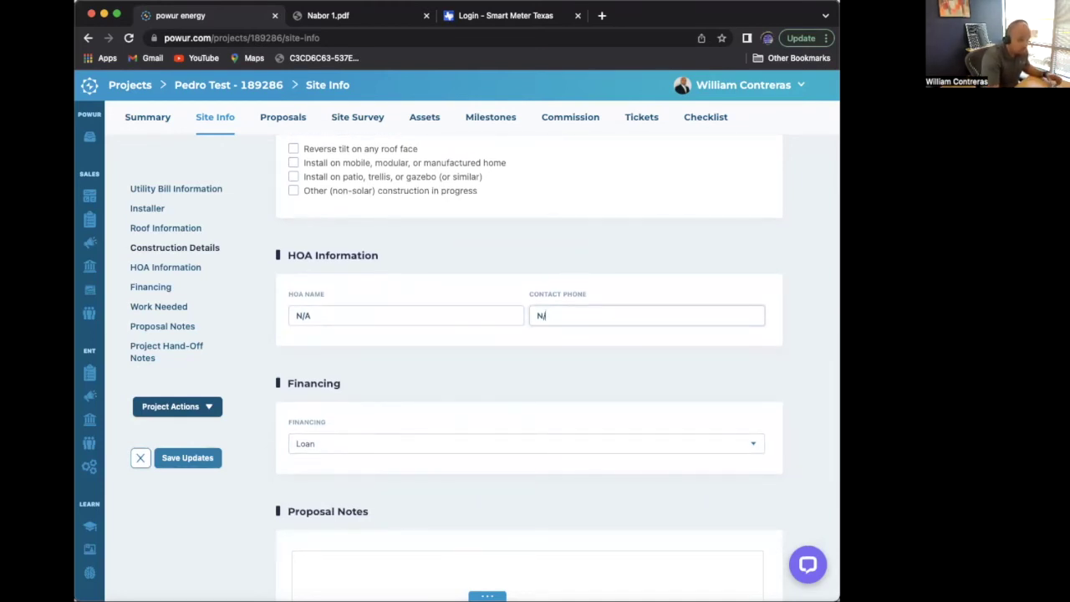
type("/A")
scroll(558, 368, "down", 5)
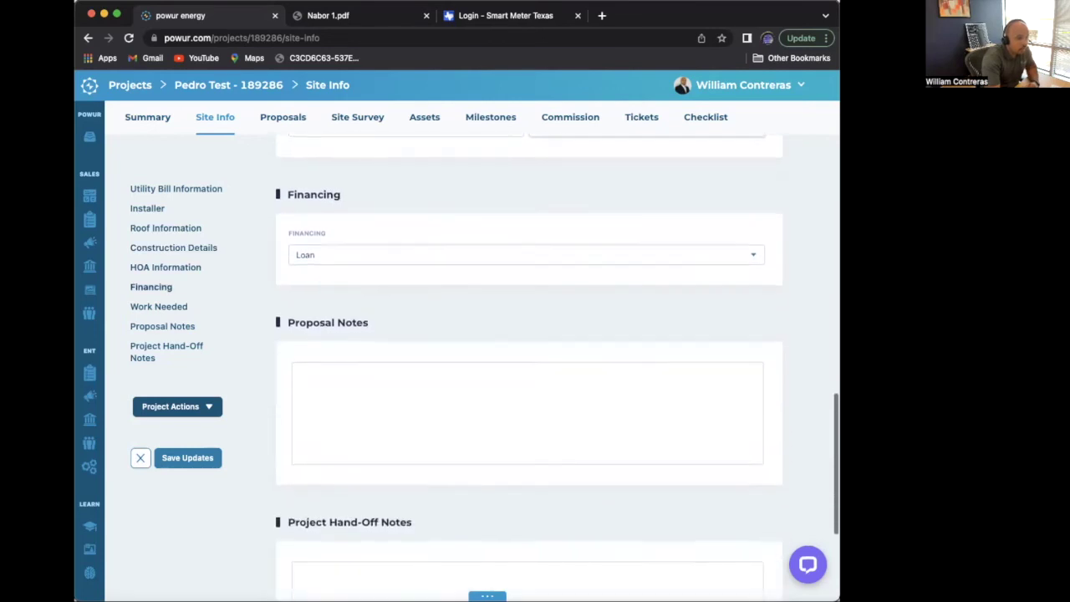
- Add the proposal note 'please make the proposal with put the tree is no longer there' and save updates
left_click(357, 447)
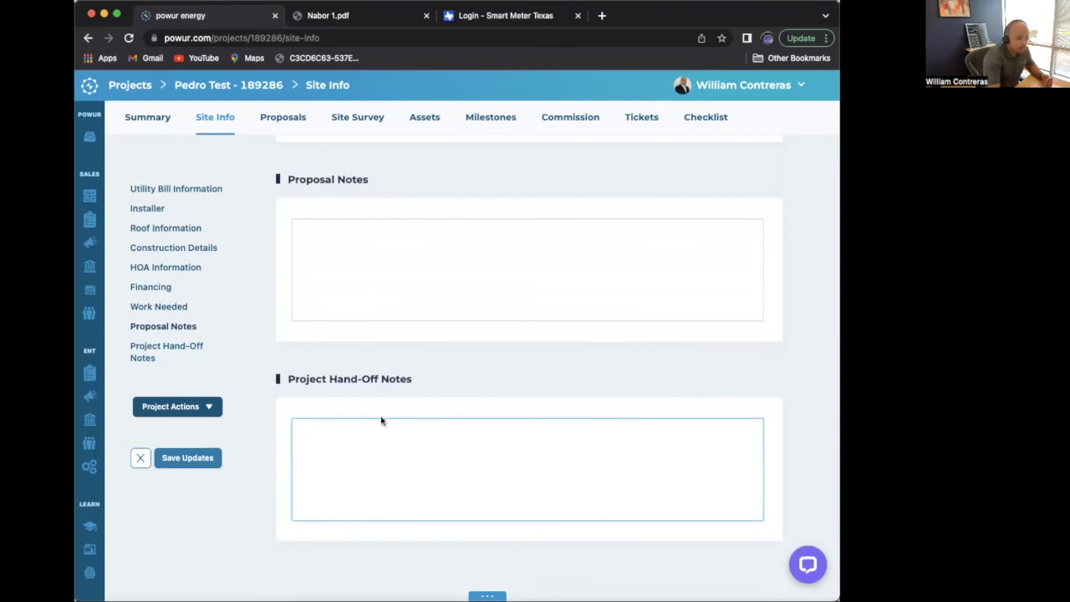
left_click(328, 276)
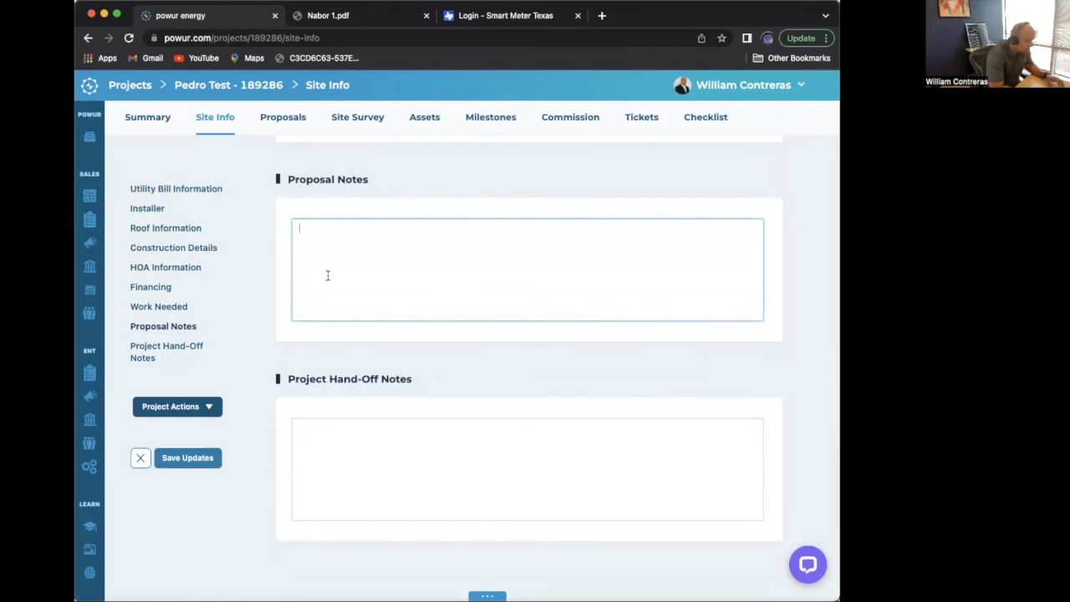
type("please make the ")
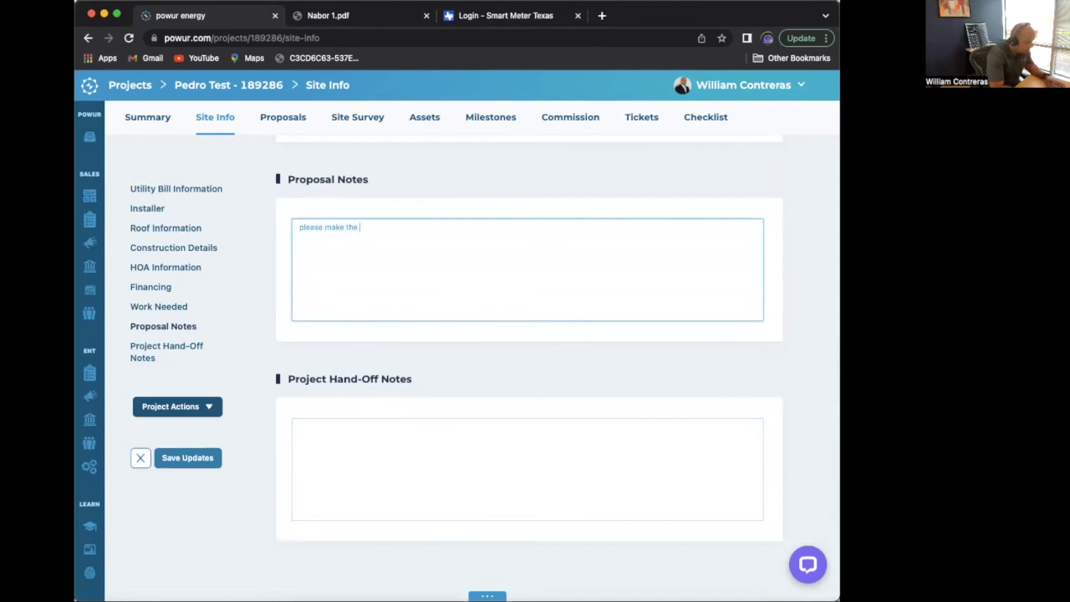
type("proposal")
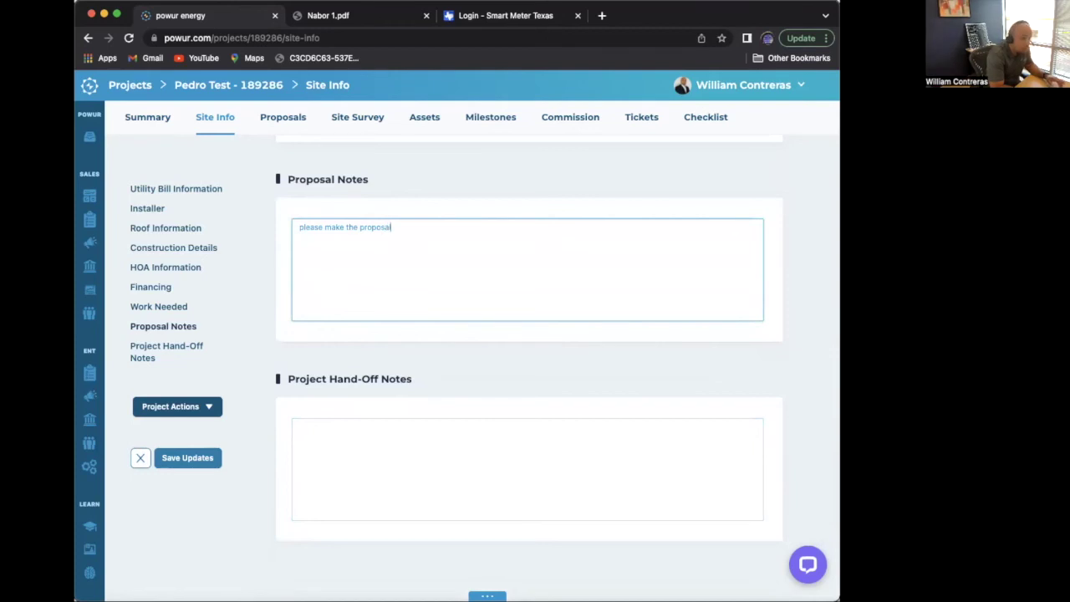
type(" with")
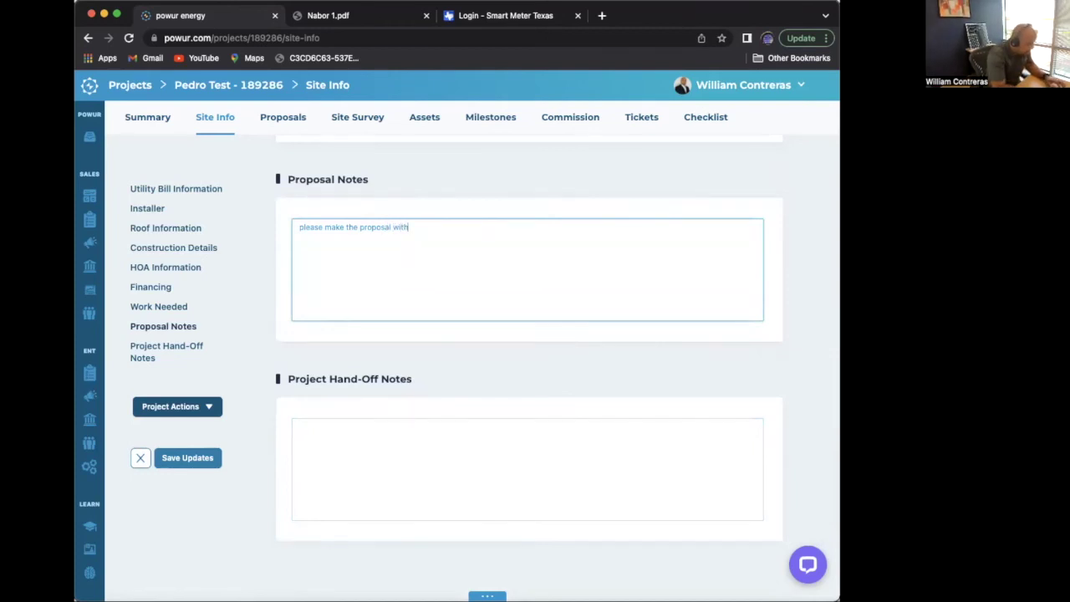
type(" put the tree")
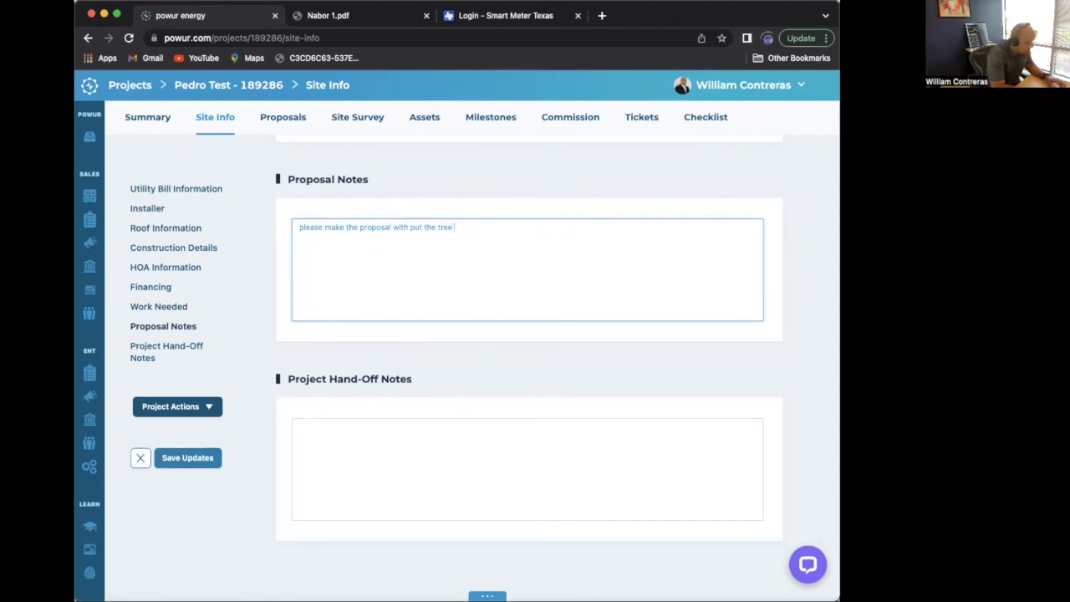
type(" is no long")
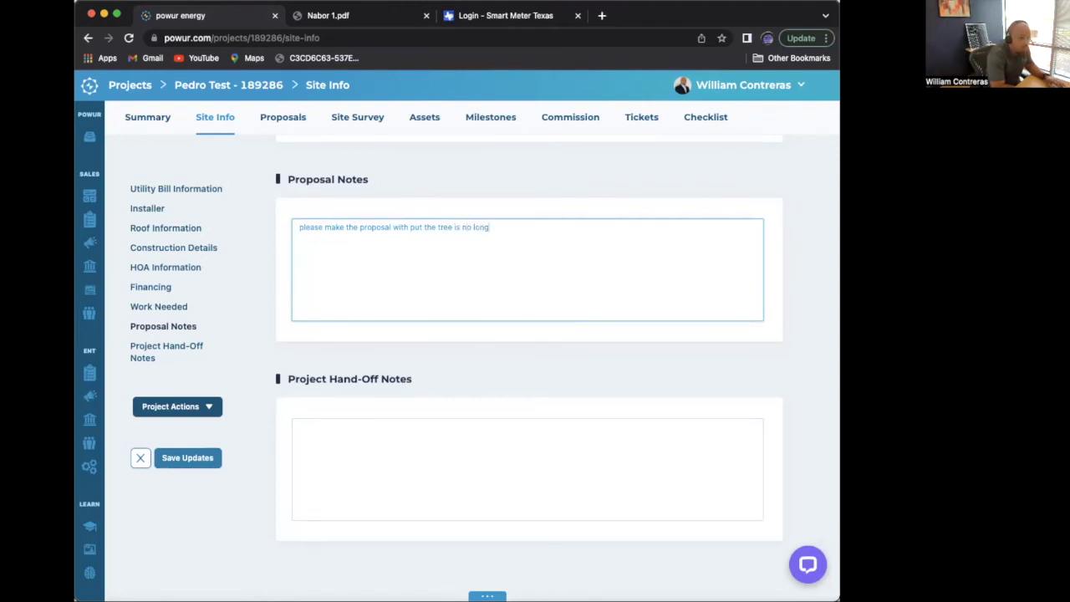
type("er there")
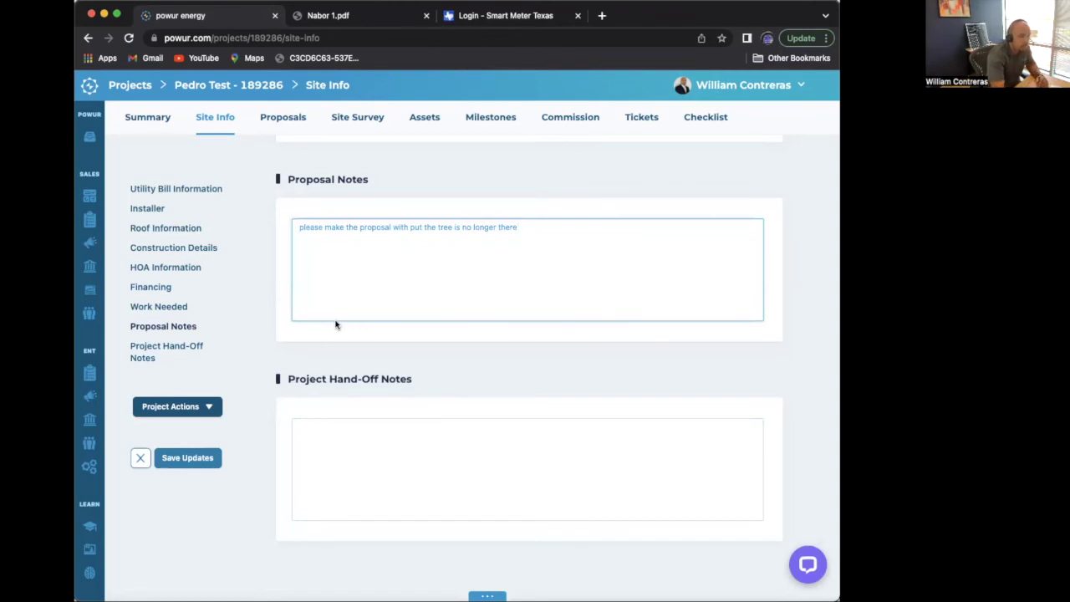
left_click(208, 460)
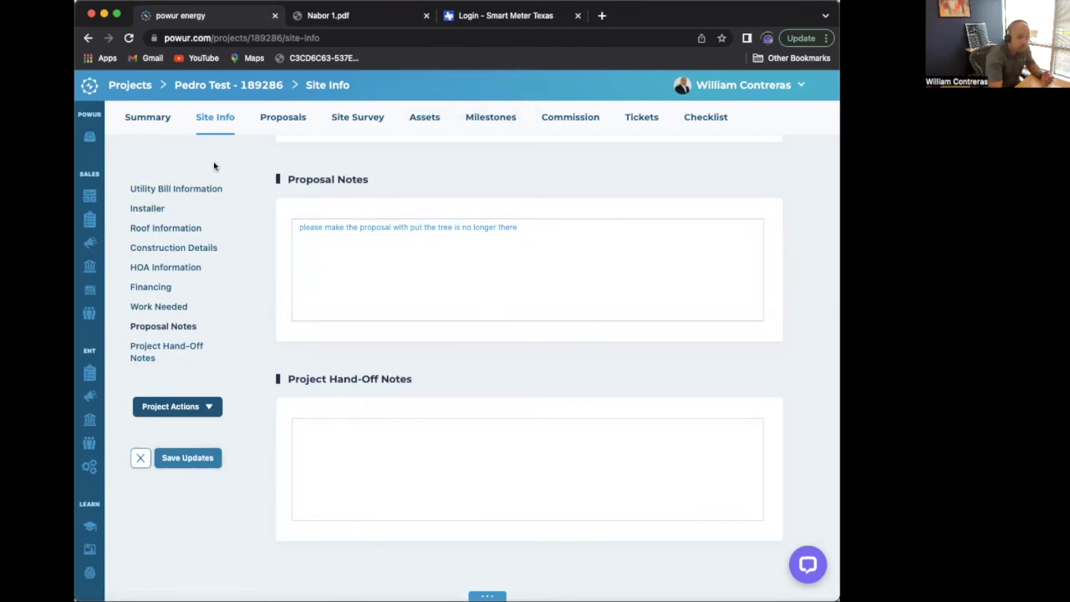
- Go to the project Summary page and open, then close, the Add Mentor search
left_click(154, 120)
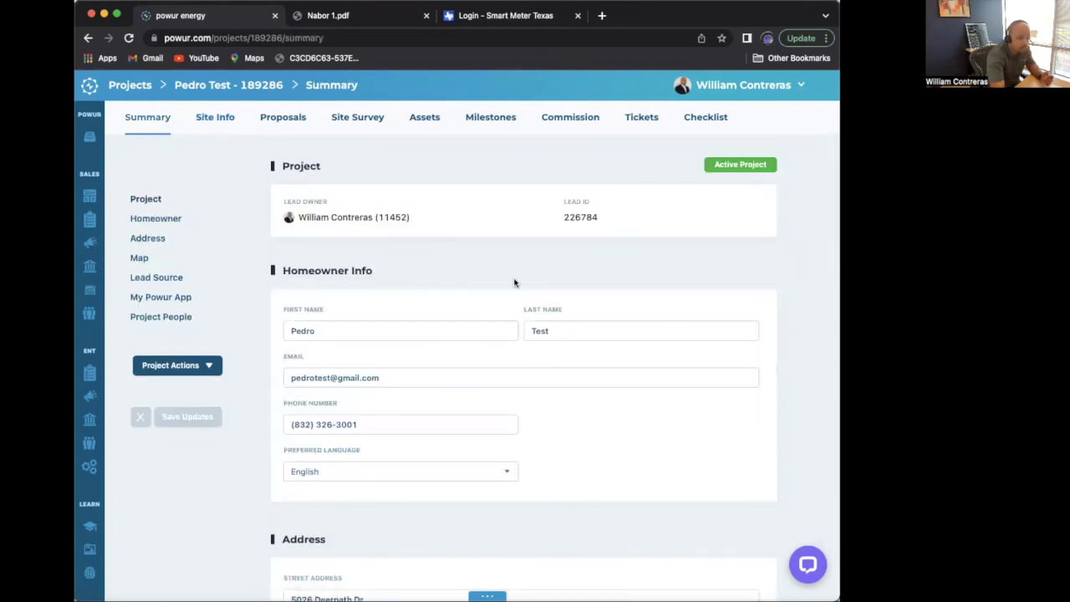
scroll(515, 279, "down", 3)
scroll(514, 280, "down", 10)
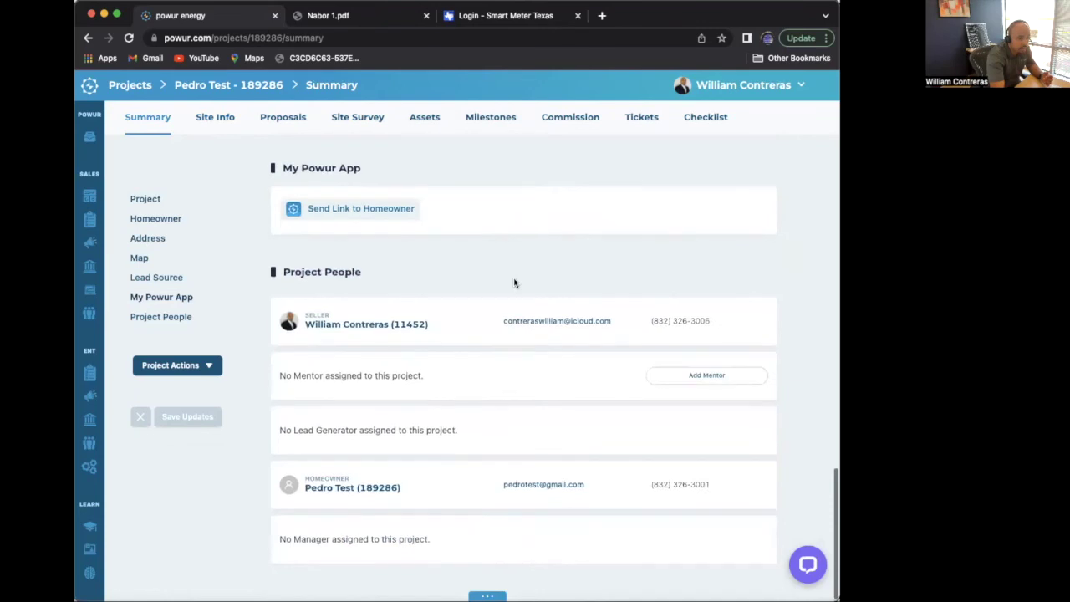
left_click(708, 377)
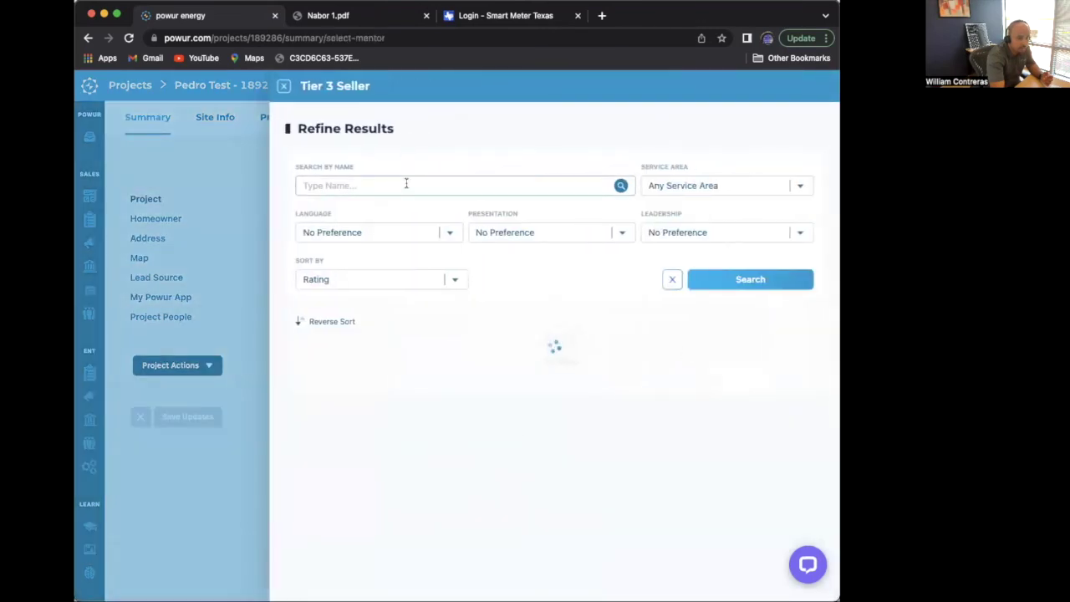
left_click(284, 87)
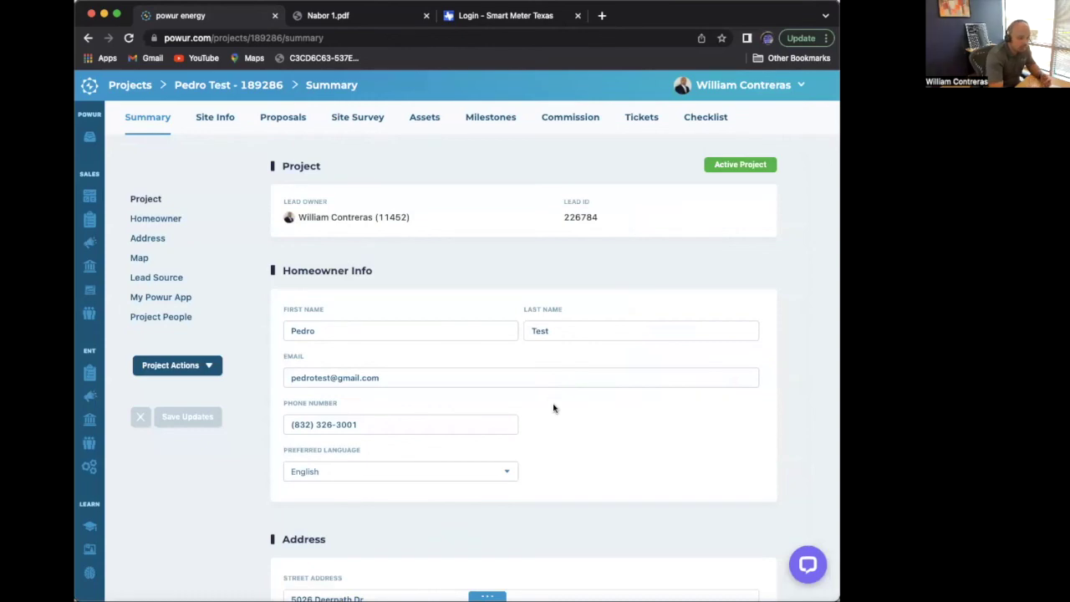
- Bring the Add Mentor search panel up again from Project People
scroll(552, 407, "down", 1)
scroll(554, 408, "down", 5)
scroll(553, 408, "up", 2)
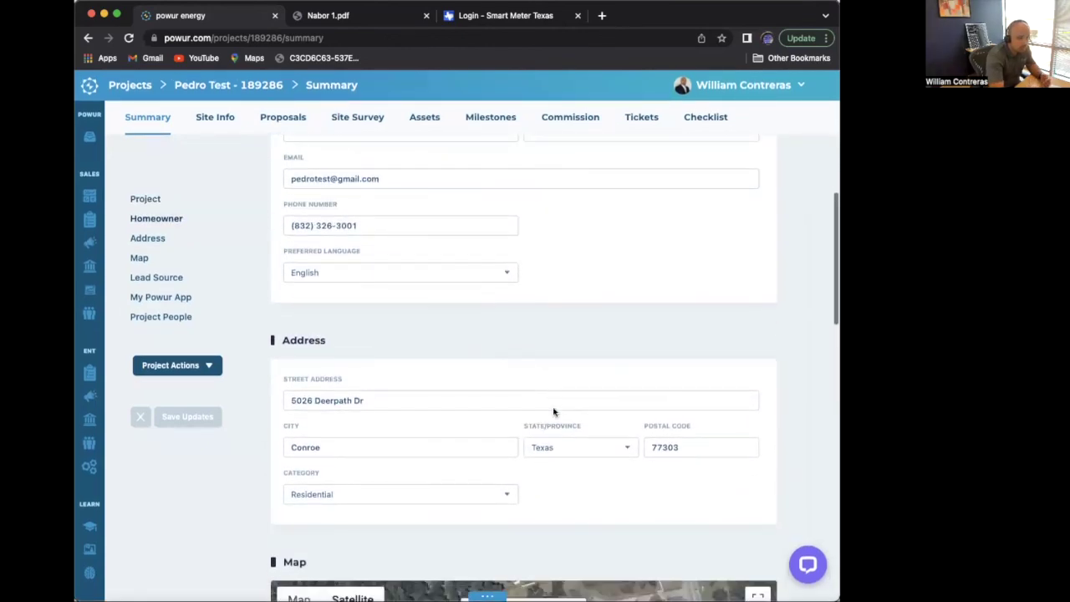
scroll(554, 410, "down", 6)
scroll(502, 418, "down", 8)
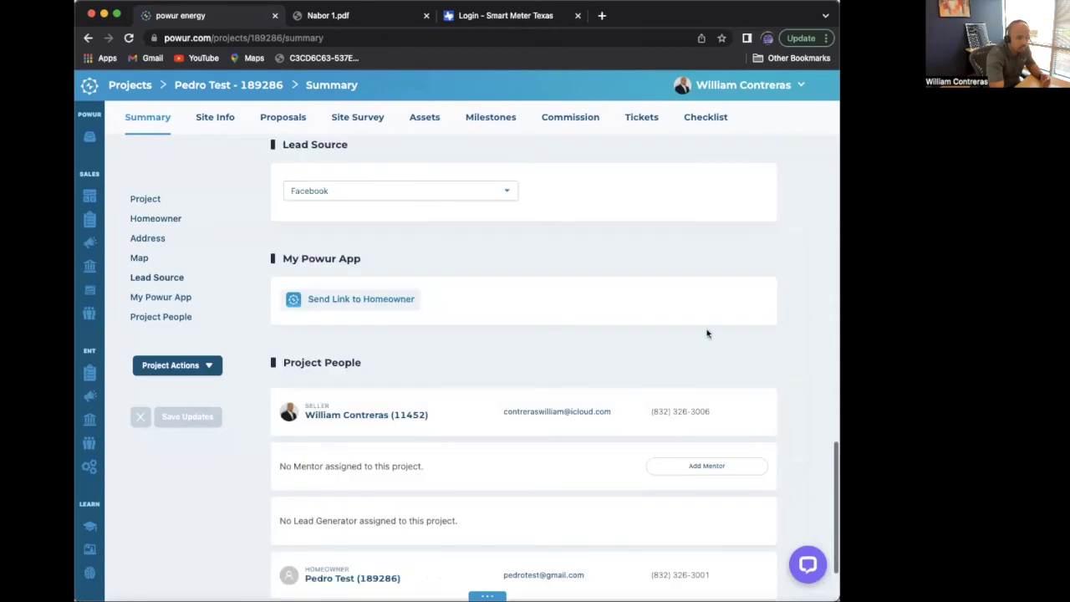
left_click(701, 377)
- Search mentors by the seller's last name, pick the seller, and attempt to confirm
left_click(389, 182)
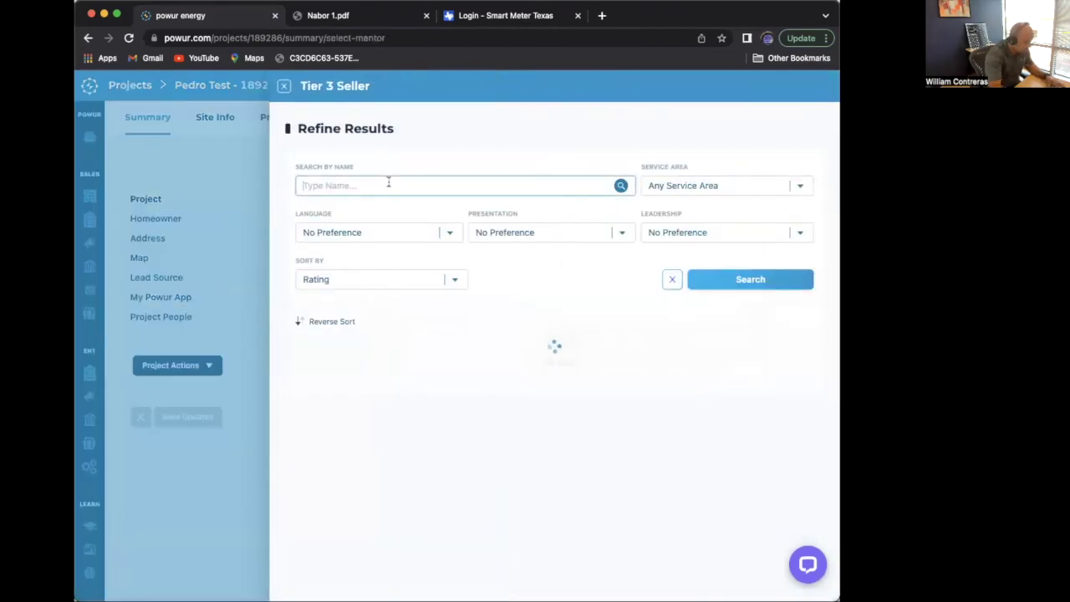
type("contreras")
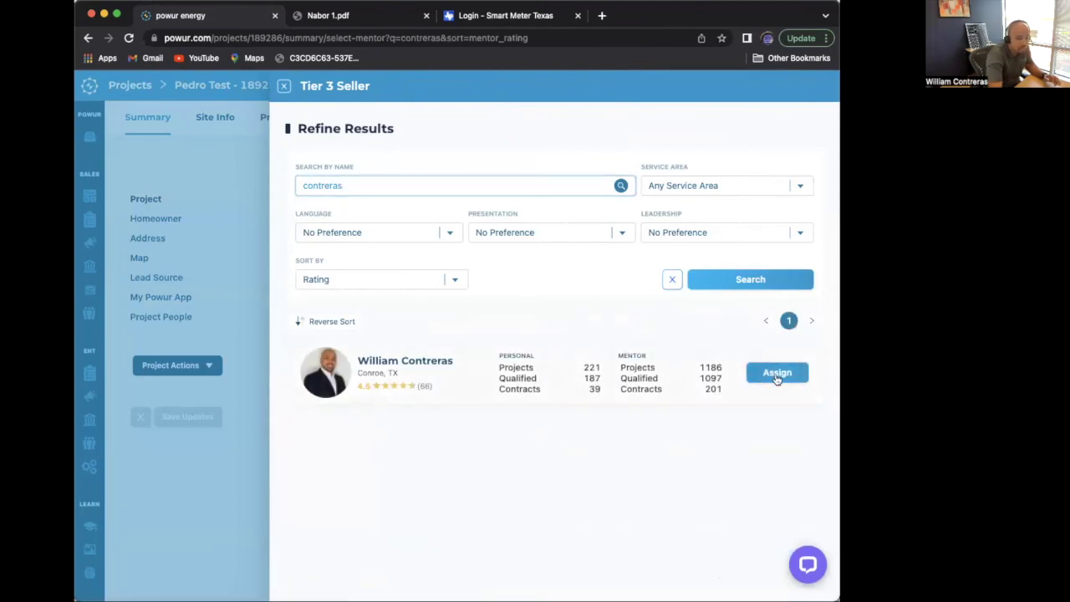
left_click(776, 378)
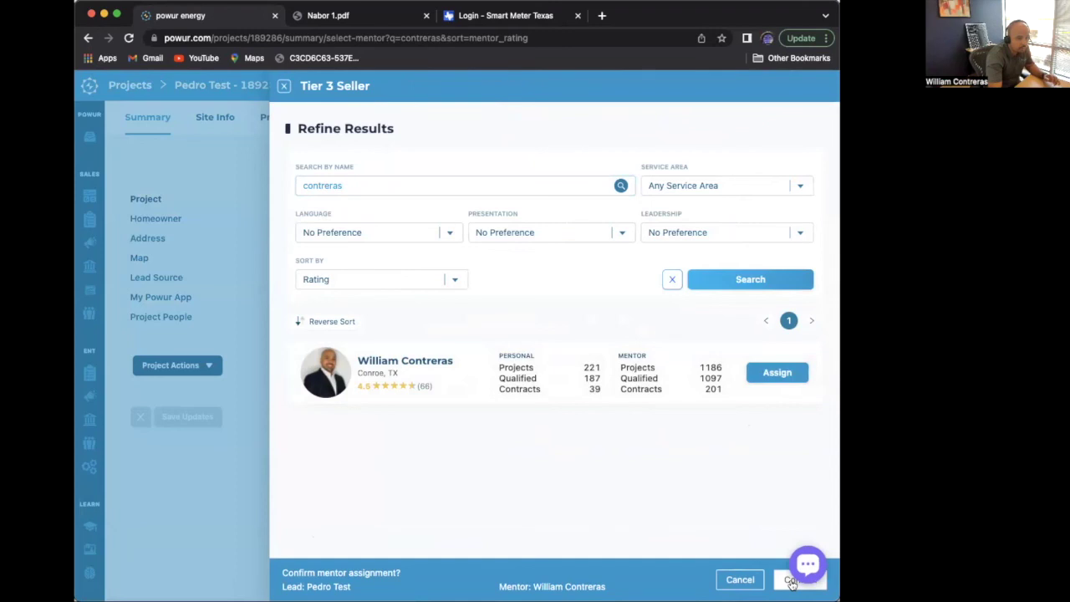
left_click(801, 572)
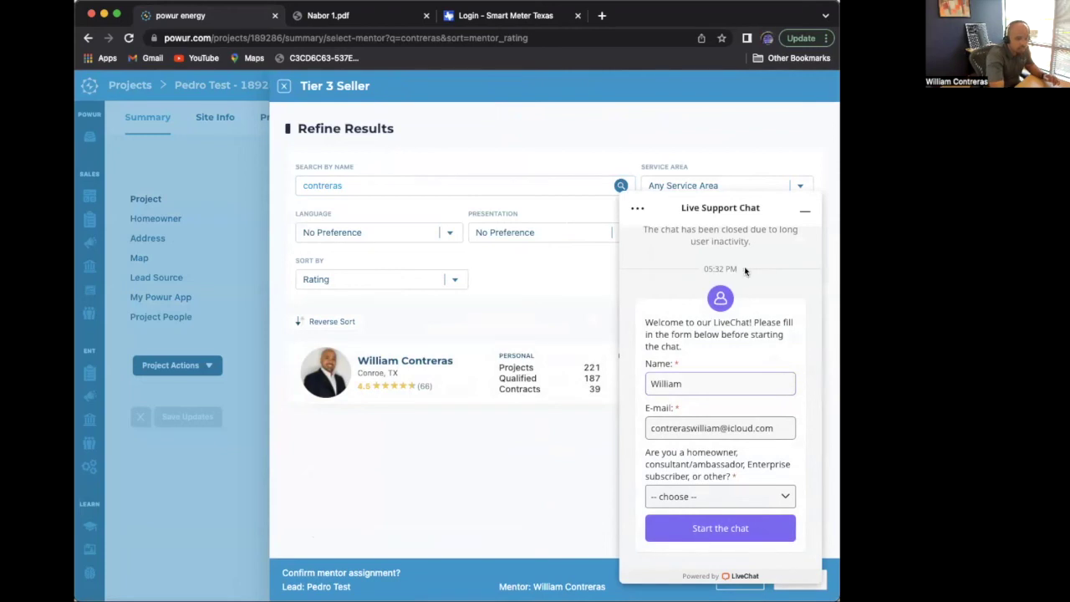
- Dismiss the support chat, widen the window, and close the mentor panel unconfirmed
left_click(805, 211)
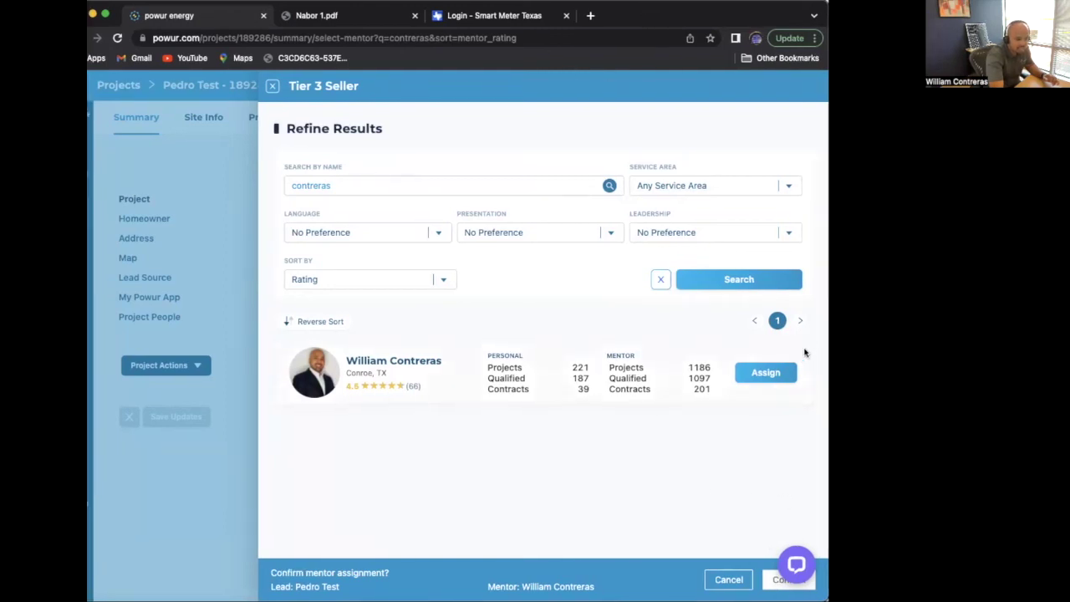
left_click_drag(826, 341, 924, 341)
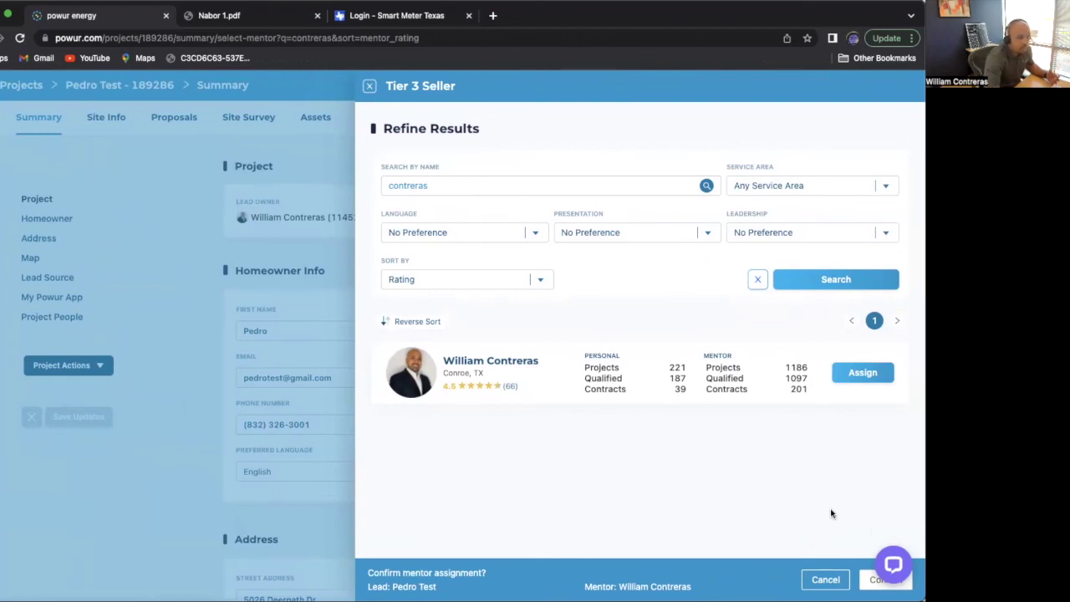
left_click(369, 88)
scroll(373, 351, "down", 2)
scroll(375, 350, "up", 1)
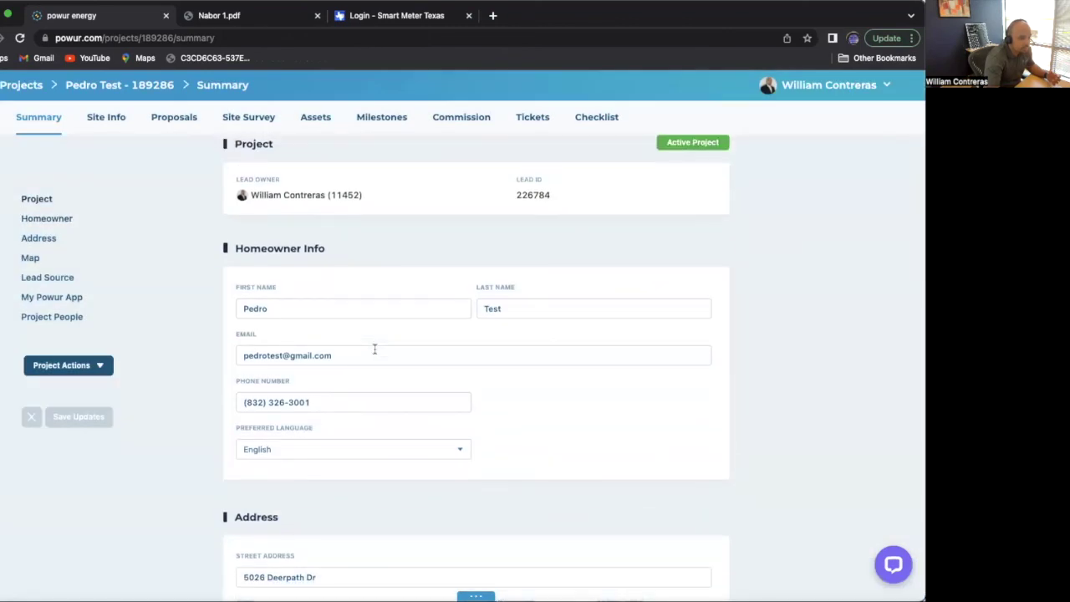
scroll(375, 349, "down", 15)
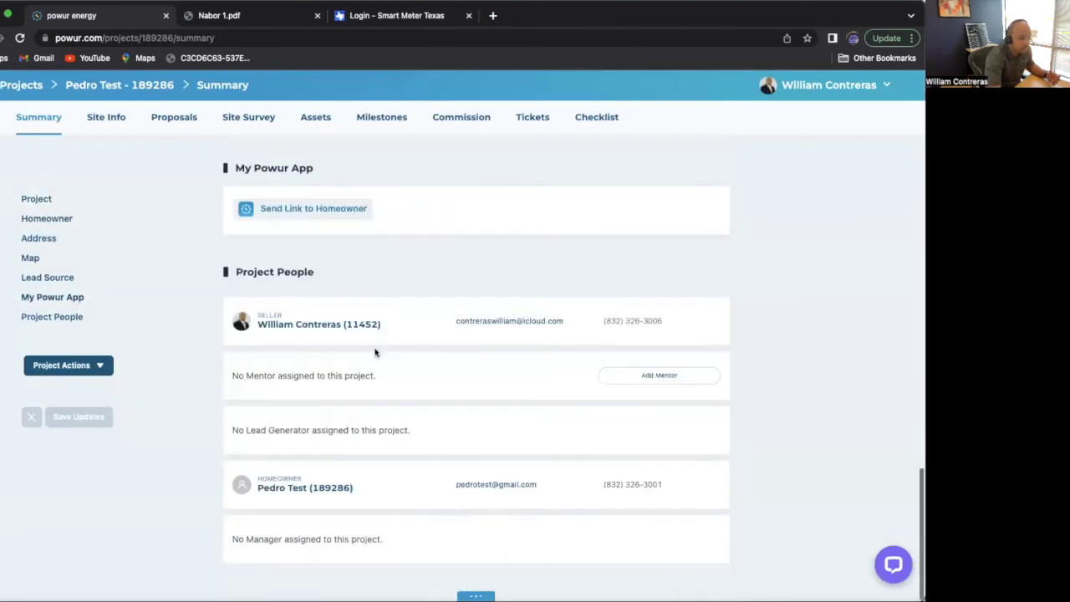